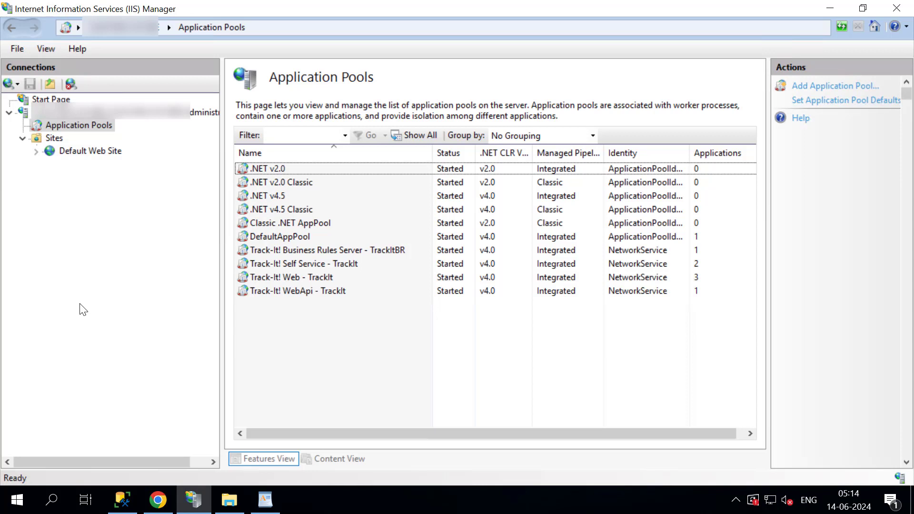
Open the advanced settings of DefaultAppPool and set its Start Mode to AlwaysRunning
{"action": "left_click", "coordinate": [64, 125]}
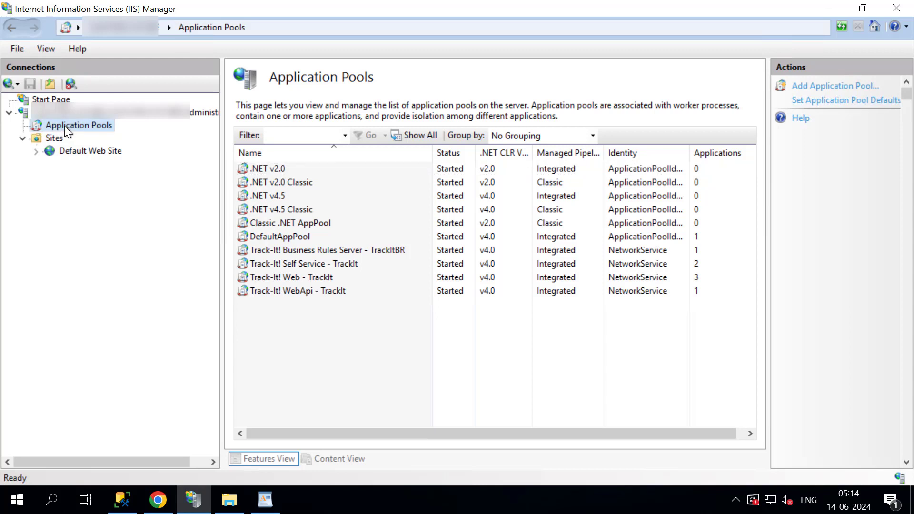
{"action": "left_click", "coordinate": [286, 236]}
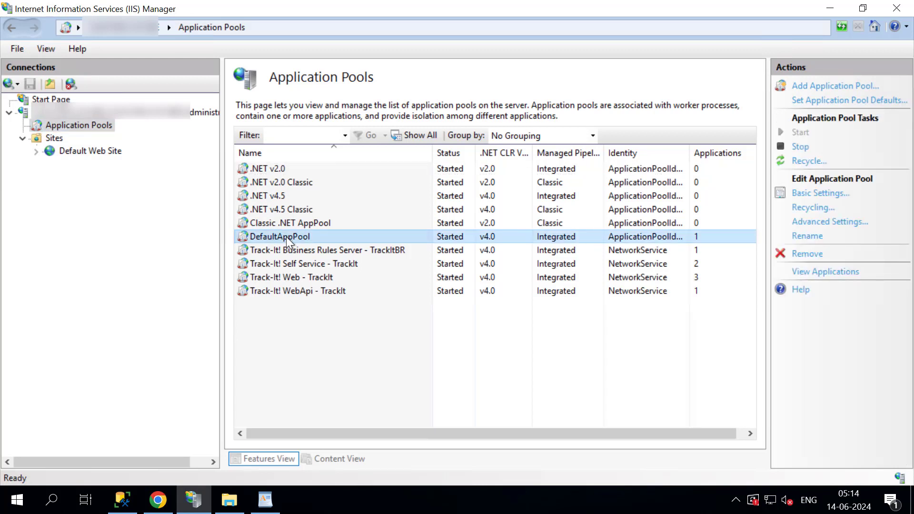
{"action": "left_click", "coordinate": [830, 222]}
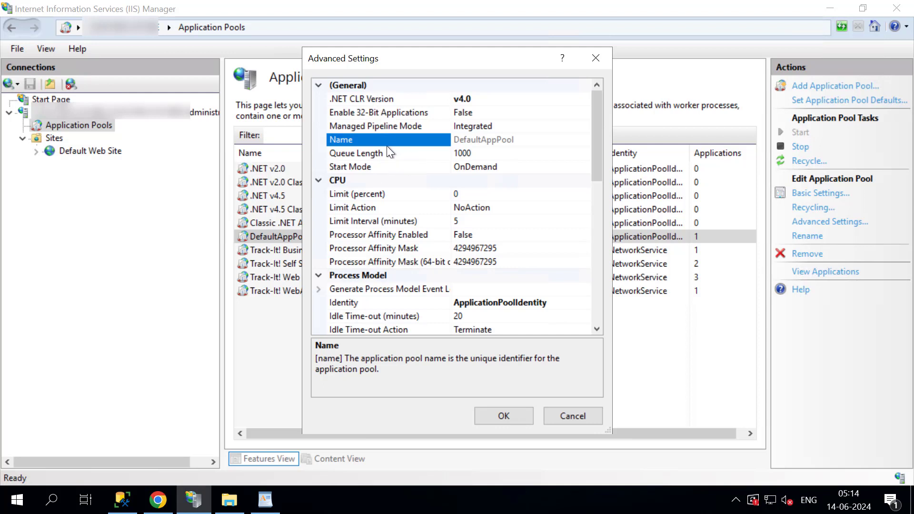
{"action": "left_click", "coordinate": [369, 164]}
{"action": "left_click", "coordinate": [584, 167]}
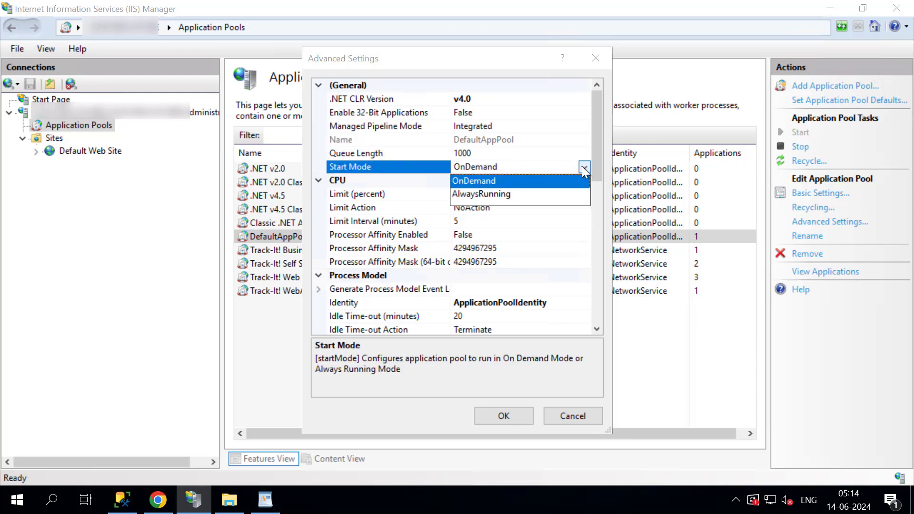
{"action": "left_click", "coordinate": [520, 196]}
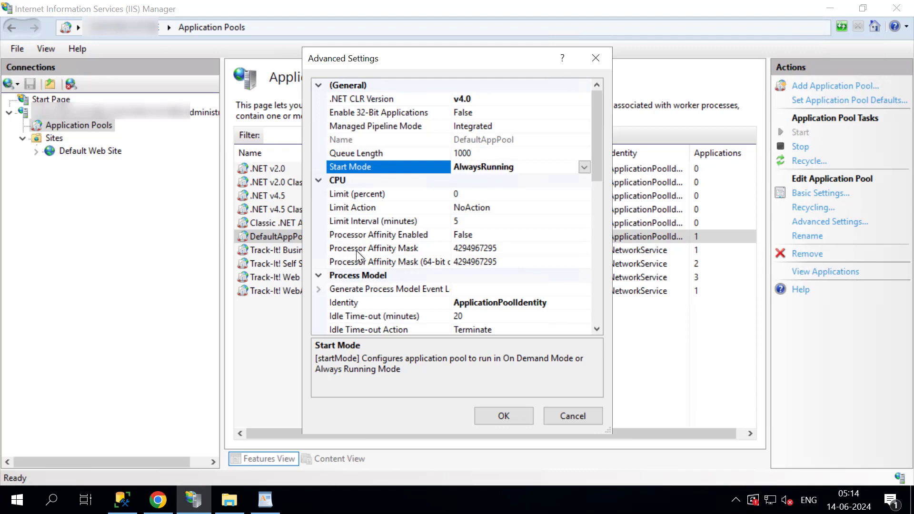
Set the Process Model's Idle Time-out to 0 minutes for DefaultAppPool
{"action": "left_click", "coordinate": [325, 276]}
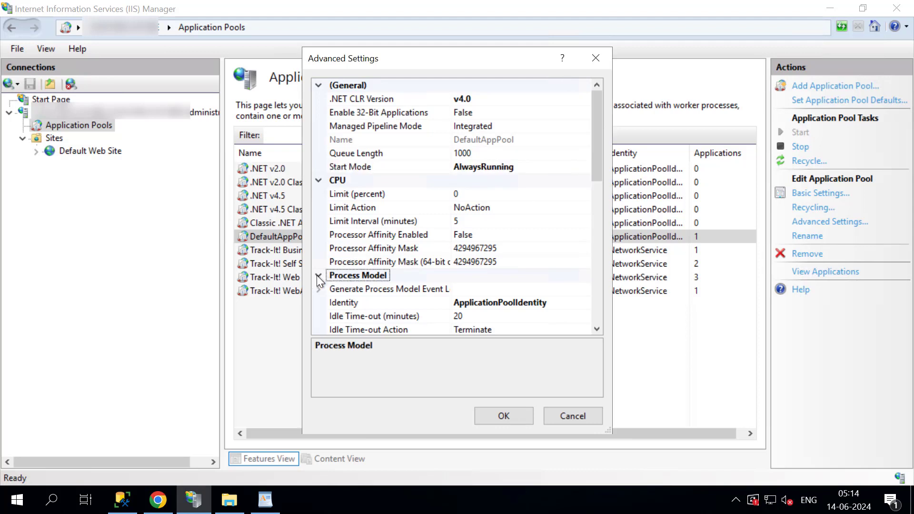
{"action": "left_click", "coordinate": [318, 276]}
{"action": "left_click", "coordinate": [320, 275]}
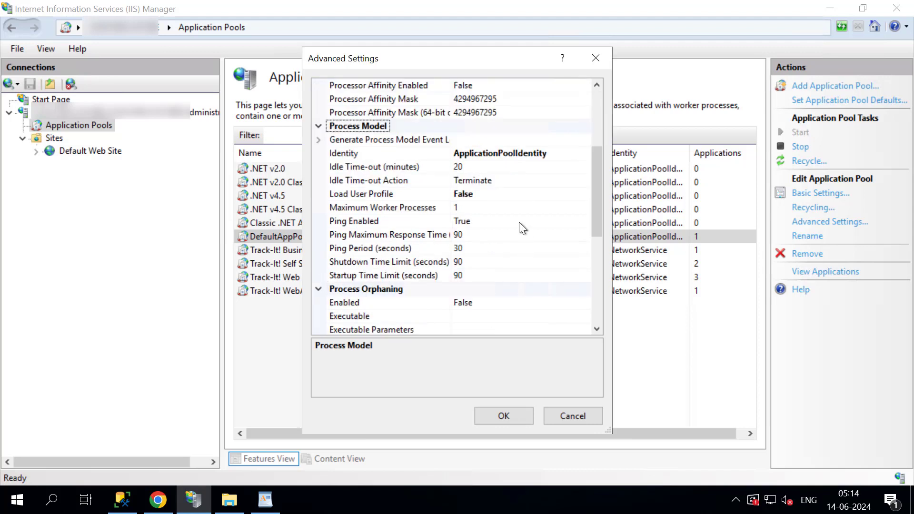
{"action": "left_click", "coordinate": [481, 165]}
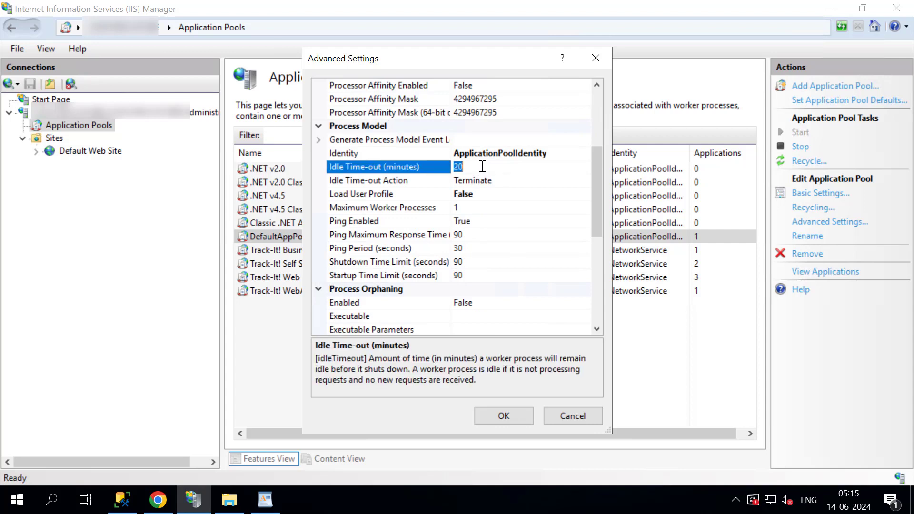
{"action": "key", "text": "BackSpace"}
{"action": "type", "text": "0"}
Set Ping Enabled to False in the Process Model settings
{"action": "left_click", "coordinate": [369, 220]}
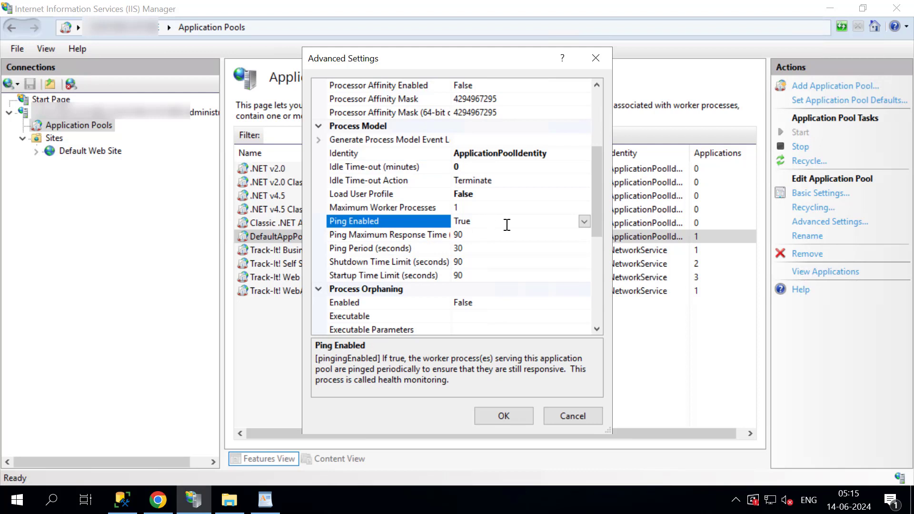
{"action": "left_click", "coordinate": [584, 222]}
{"action": "left_click", "coordinate": [472, 249]}
{"action": "key", "text": "Up"}
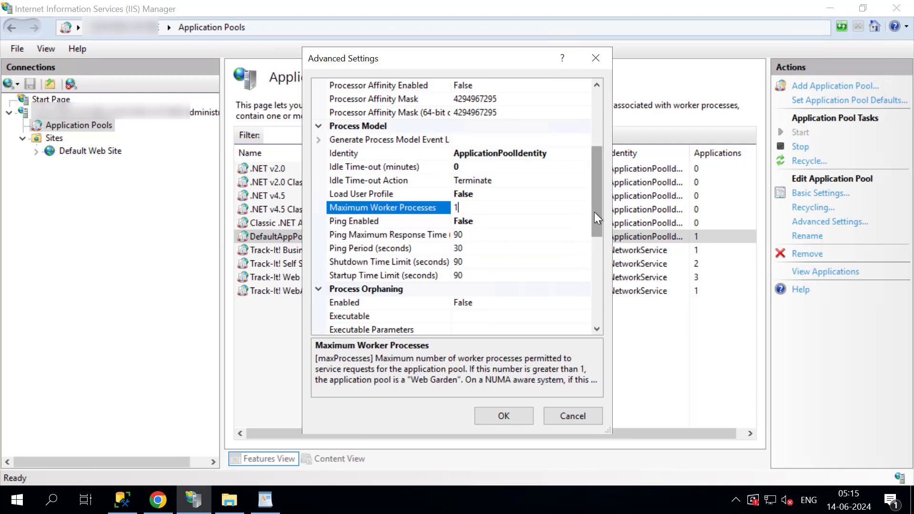
Turn off Rapid-Fail Protection for the pool by setting its Enabled option to False
{"action": "scroll", "coordinate": [357, 176], "scroll_direction": "down", "scroll_amount": 4}
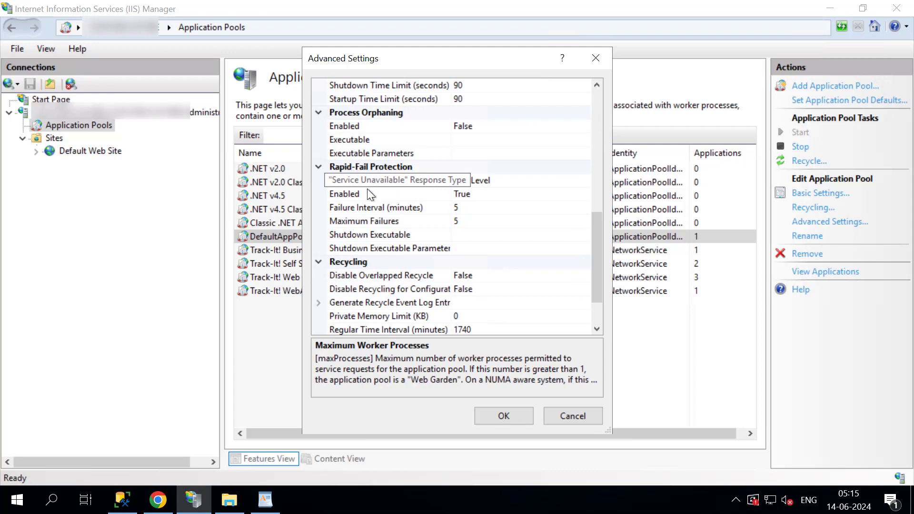
{"action": "left_click", "coordinate": [356, 196]}
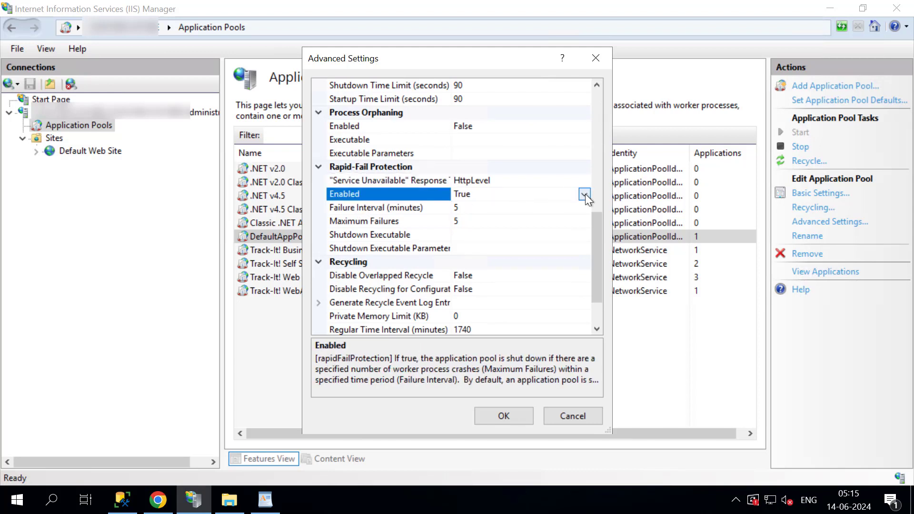
{"action": "left_click", "coordinate": [584, 193]}
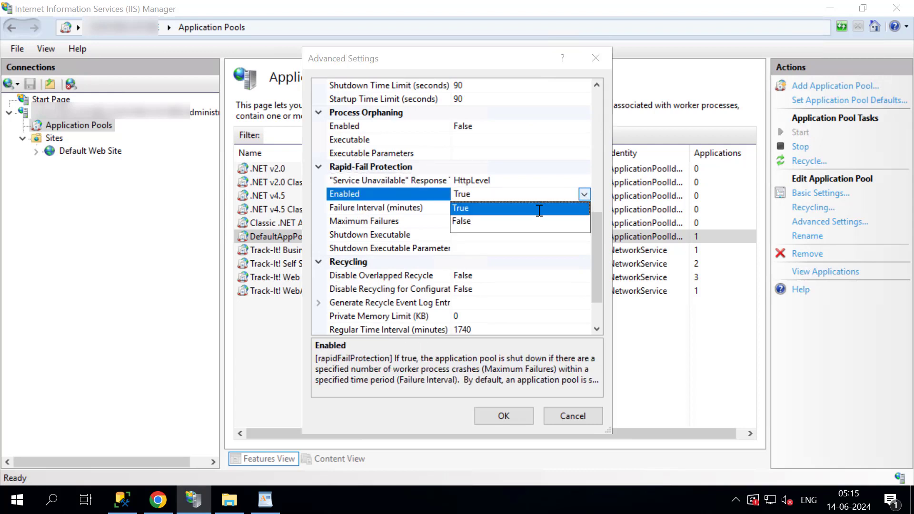
{"action": "left_click", "coordinate": [469, 220]}
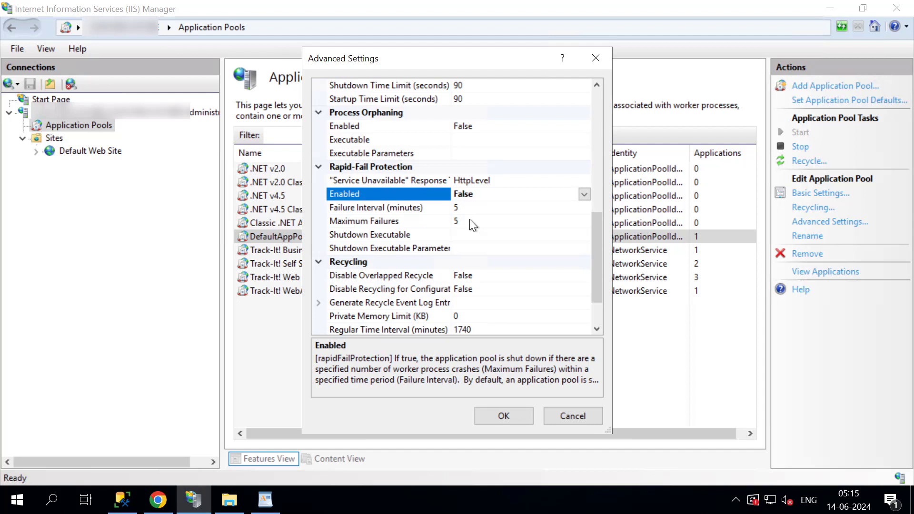
Set Disable Recycling for Configuration Changes to True in the Recycling settings
{"action": "left_click_drag", "start_coordinate": [598, 245], "coordinate": [596, 279]}
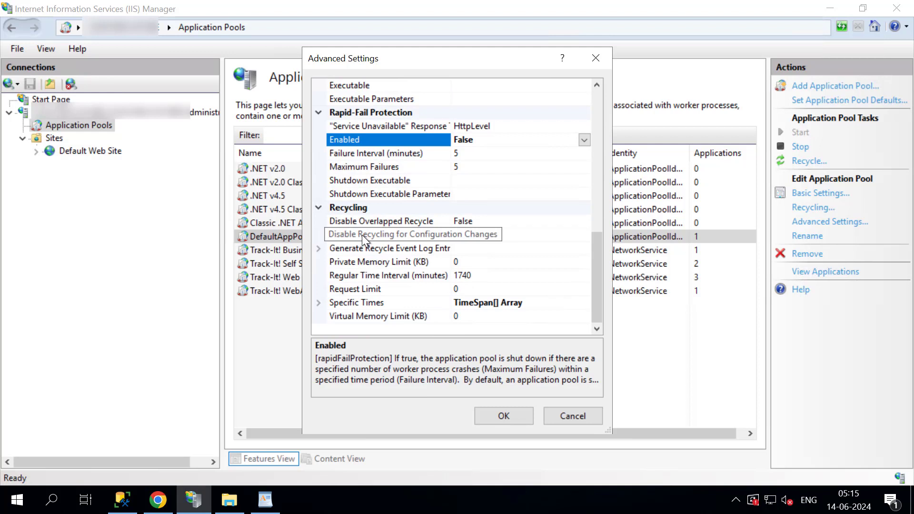
{"action": "left_click", "coordinate": [361, 235]}
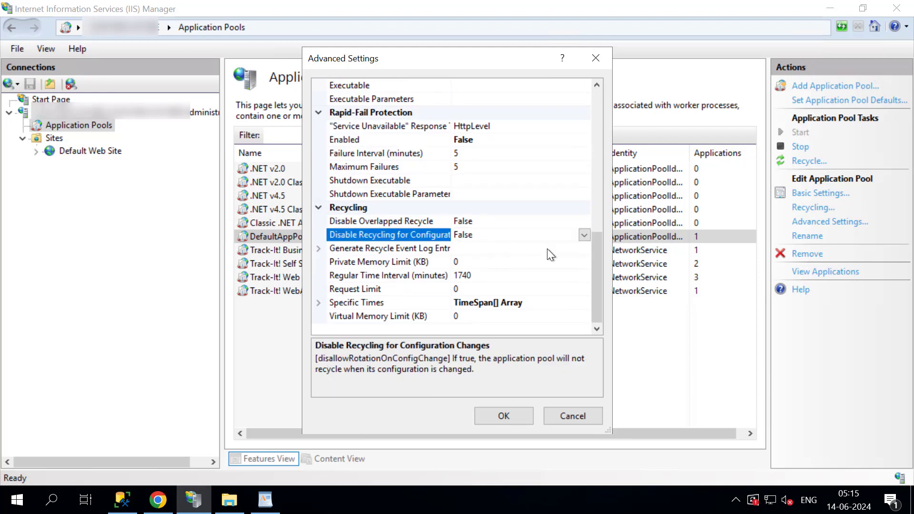
{"action": "left_click", "coordinate": [584, 235]}
{"action": "left_click", "coordinate": [474, 248]}
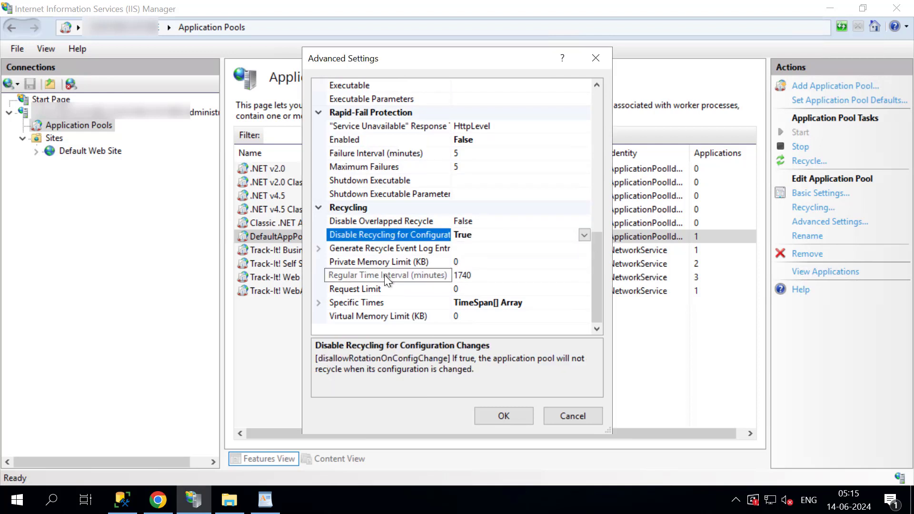
Set the recycling Regular Time Interval to 0 minutes and save the pool's advanced settings
{"action": "left_click", "coordinate": [384, 275]}
{"action": "left_click", "coordinate": [485, 272]}
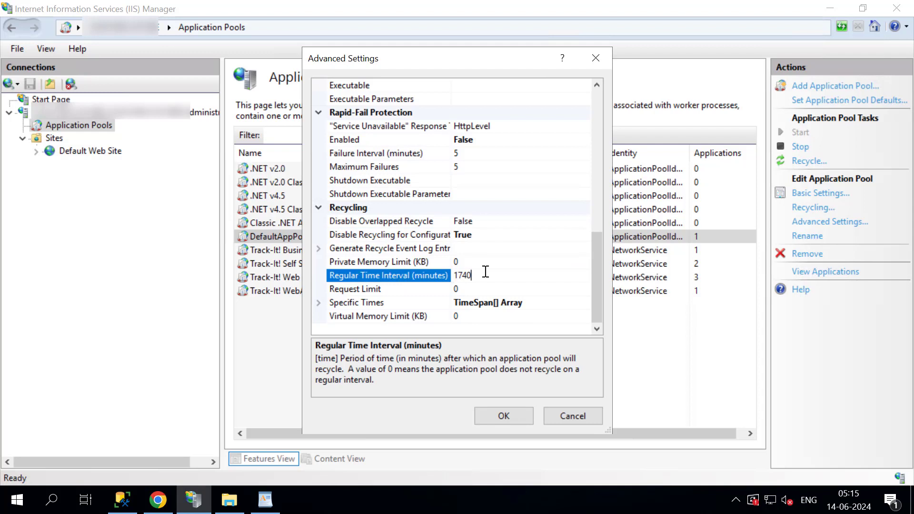
{"action": "key", "text": "BackSpace"}
{"action": "key", "text": "BackSpace"}
{"action": "key", "text": "BackSpace"}
{"action": "key", "text": "BackSpace"}
{"action": "type", "text": "0"}
{"action": "left_click", "coordinate": [507, 419]}
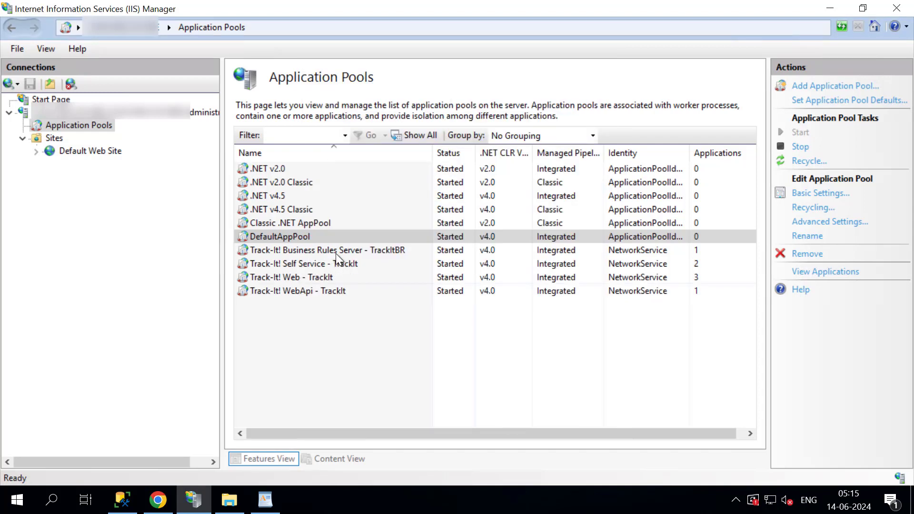
Review DefaultAppPool's recycling conditions and the recycling events to log, and finish the wizard without changing any option
{"action": "left_click", "coordinate": [281, 236]}
{"action": "left_click", "coordinate": [295, 233]}
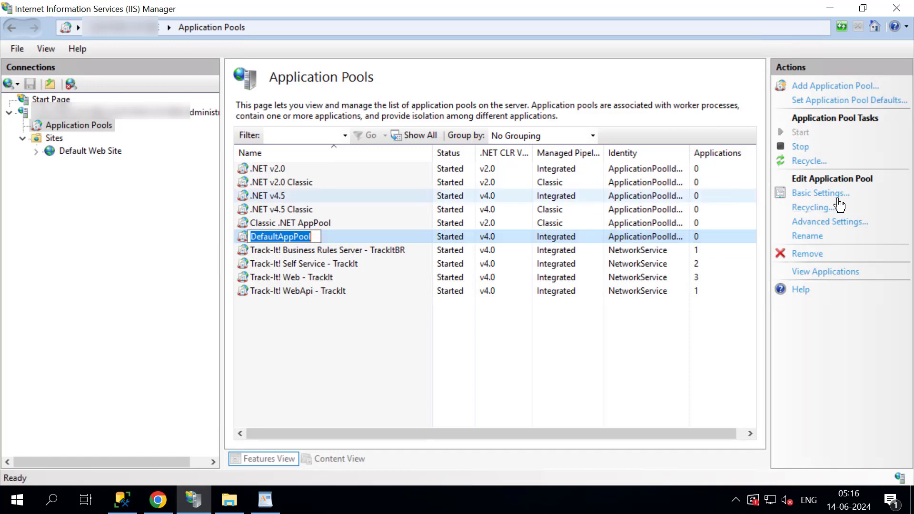
{"action": "left_click", "coordinate": [812, 207]}
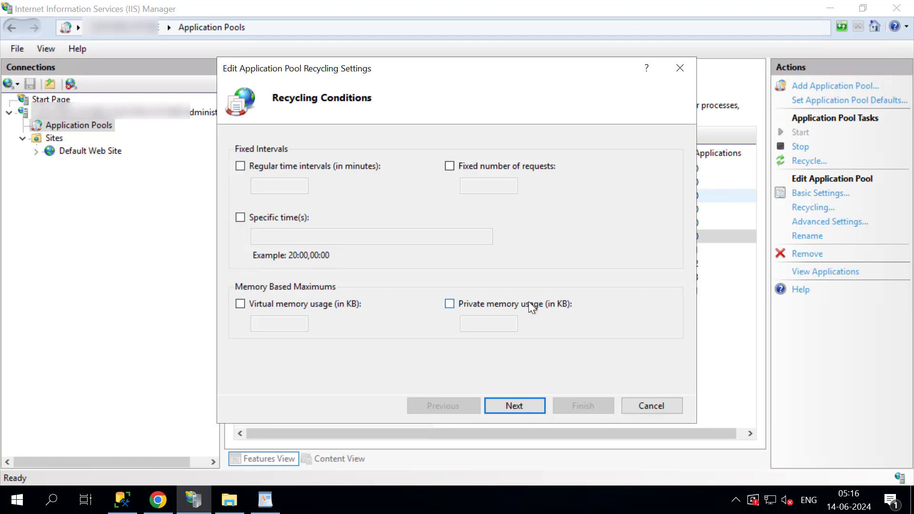
{"action": "left_click", "coordinate": [518, 405]}
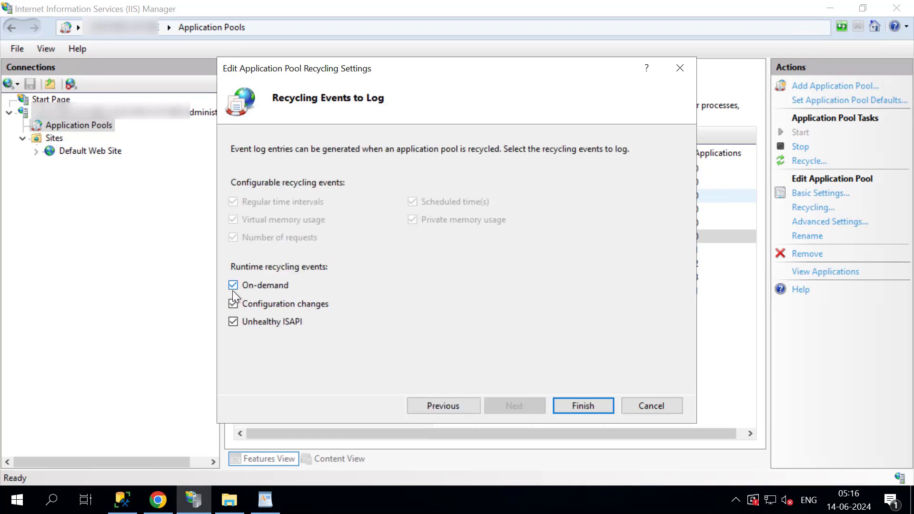
{"action": "left_click", "coordinate": [588, 399]}
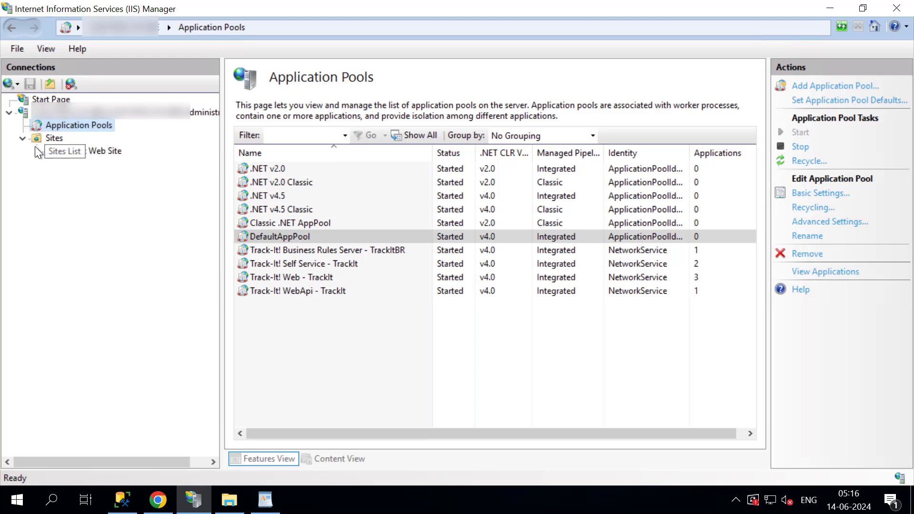
Apply the Default Web Site's compression settings with dynamic content compression disabled and static content compression enabled
{"action": "left_click", "coordinate": [95, 152]}
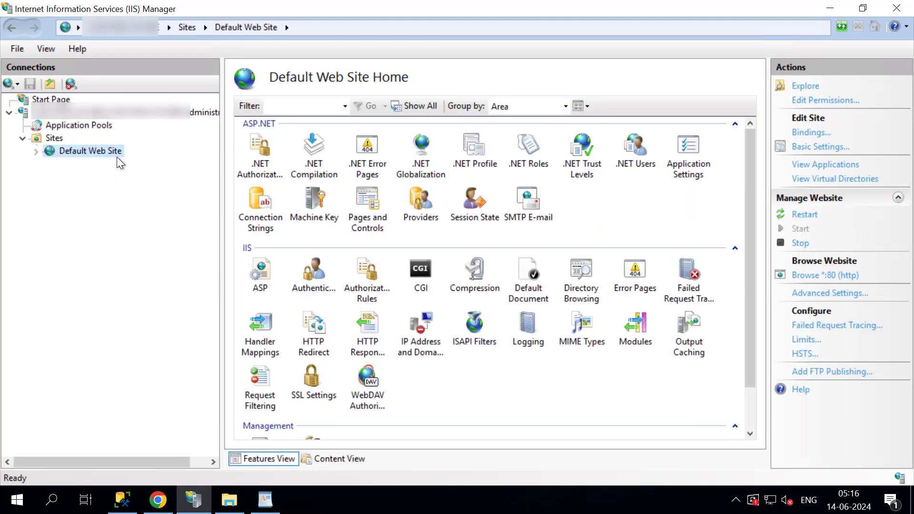
{"action": "double_click", "coordinate": [467, 285]}
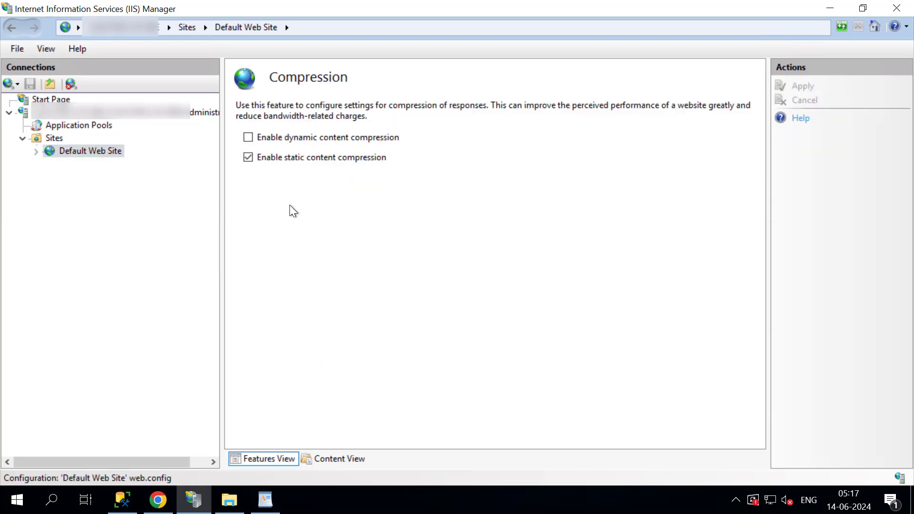
{"action": "left_click", "coordinate": [248, 139]}
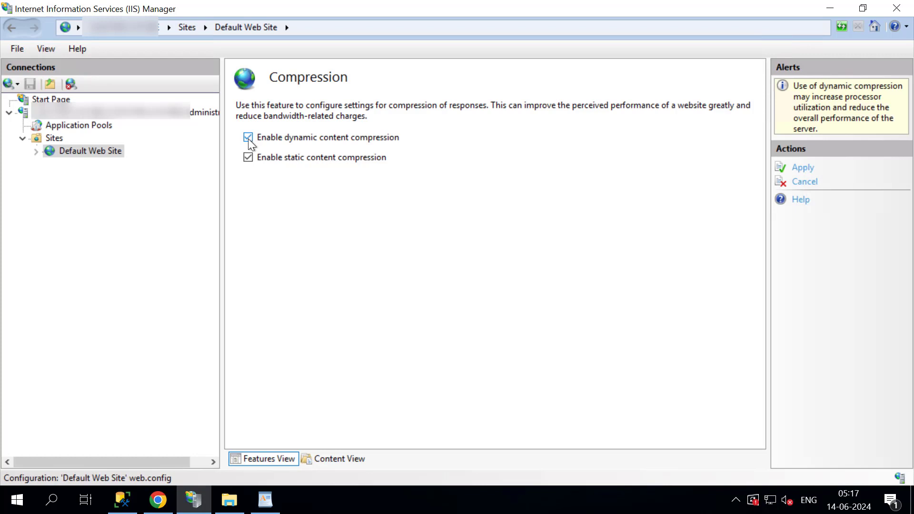
{"action": "left_click", "coordinate": [248, 138]}
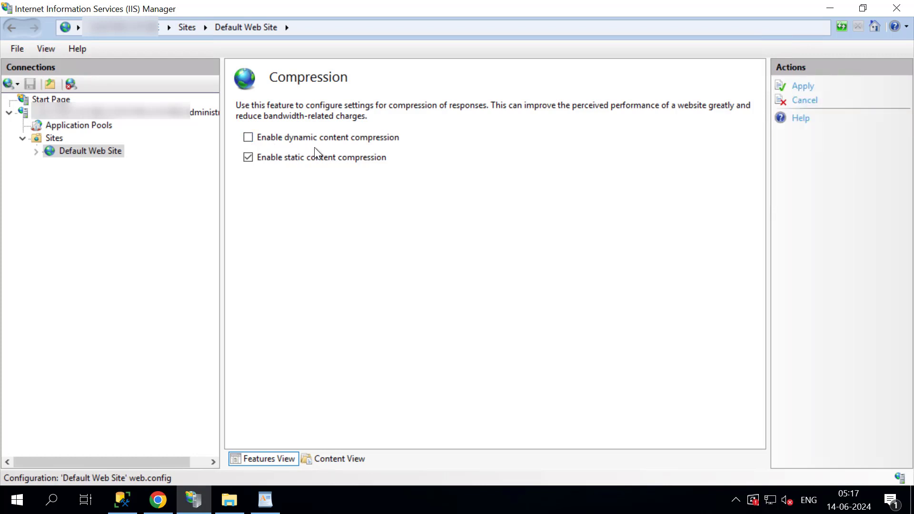
{"action": "left_click", "coordinate": [801, 86]}
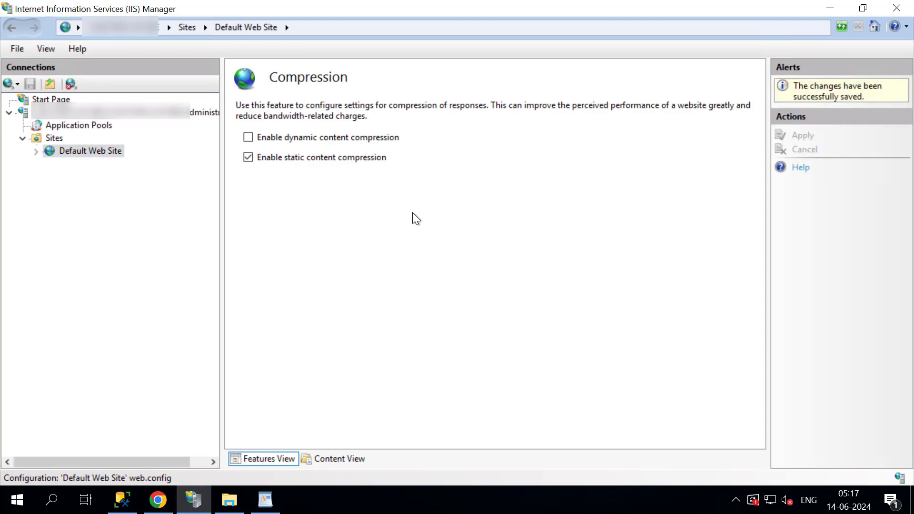
Set Number Of Recompiles to 21474834 in the Default Web Site's .NET Compilation settings and apply the change
{"action": "left_click", "coordinate": [71, 150]}
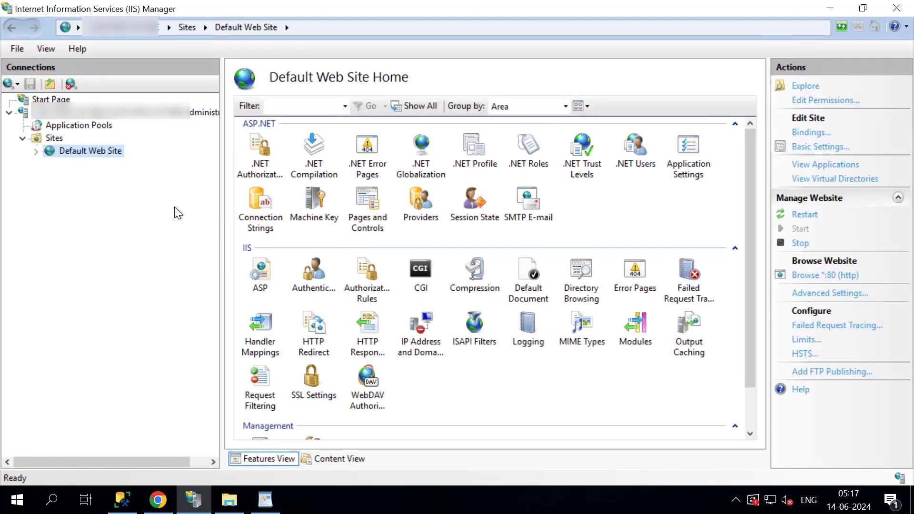
{"action": "left_click", "coordinate": [324, 162]}
{"action": "double_click", "coordinate": [324, 164]}
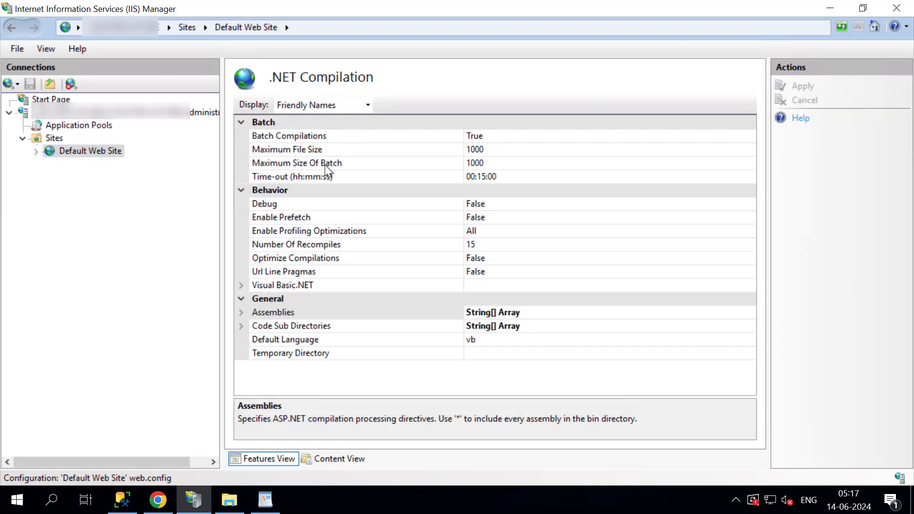
{"action": "left_click", "coordinate": [319, 243]}
{"action": "left_click", "coordinate": [490, 247]}
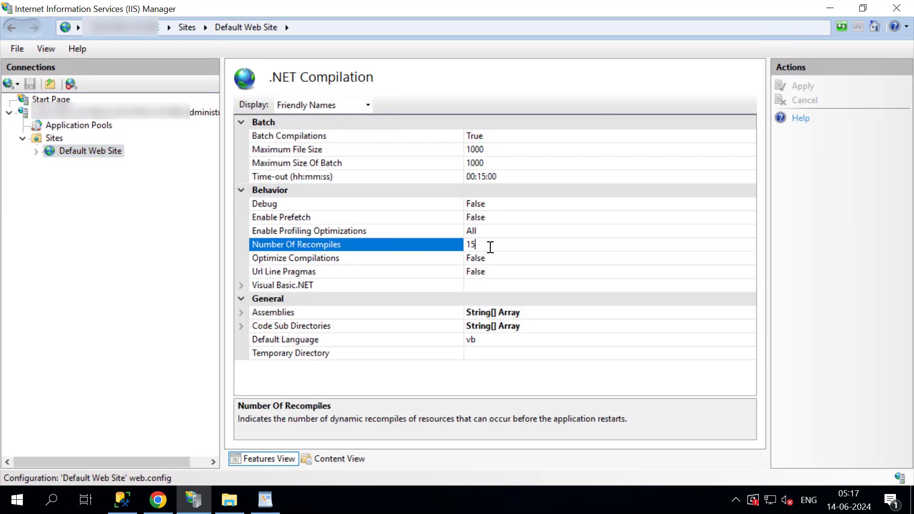
{"action": "key", "text": "BackSpace"}
{"action": "key", "text": "BackSpace"}
{"action": "type", "text": "2147"}
{"action": "type", "text": "4836"}
{"action": "left_click", "coordinate": [526, 257]}
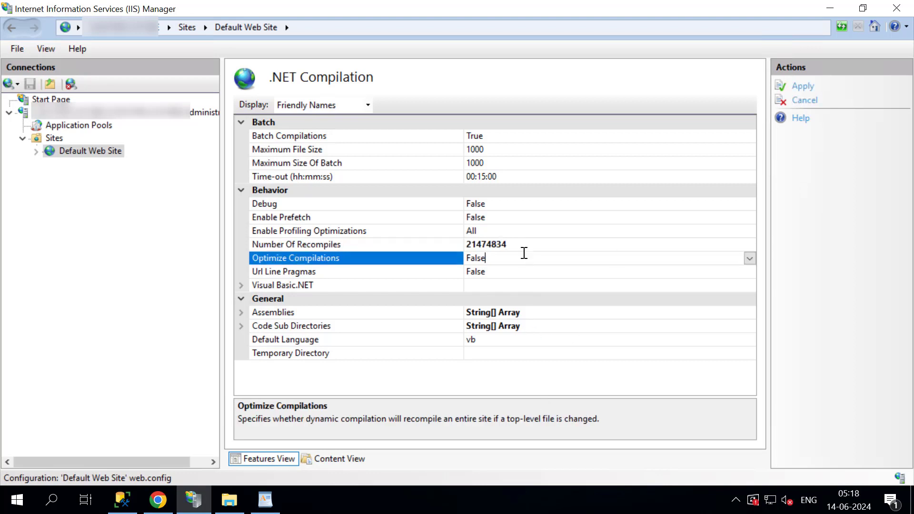
{"action": "left_click", "coordinate": [803, 87]}
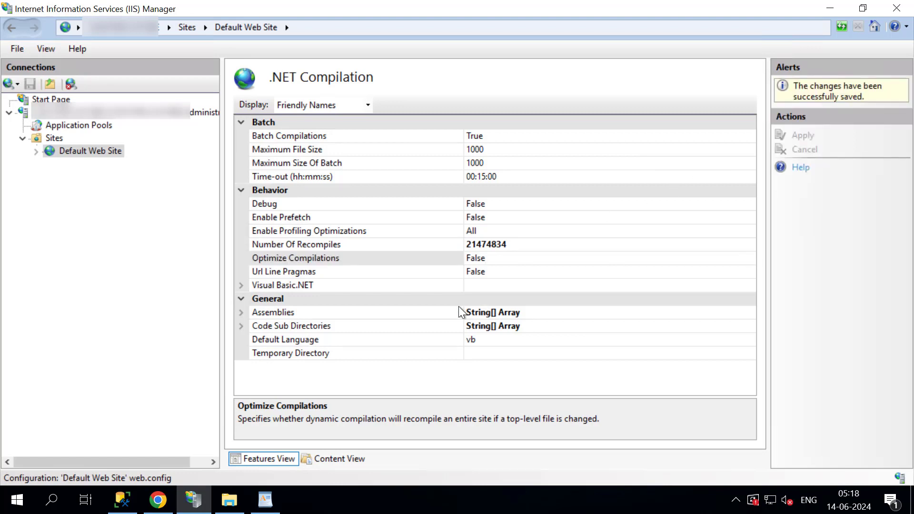
Open the server-level ASP settings and expand the Limits Properties group
{"action": "left_click", "coordinate": [64, 116]}
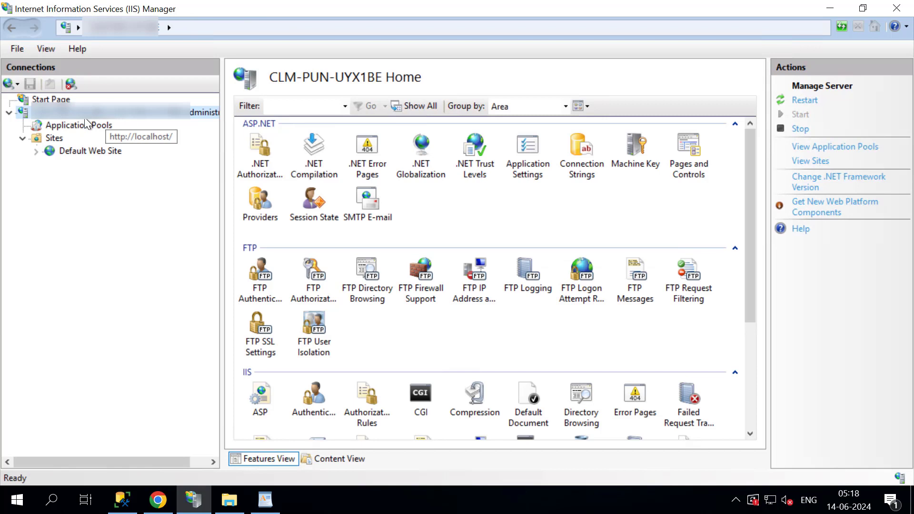
{"action": "double_click", "coordinate": [255, 406]}
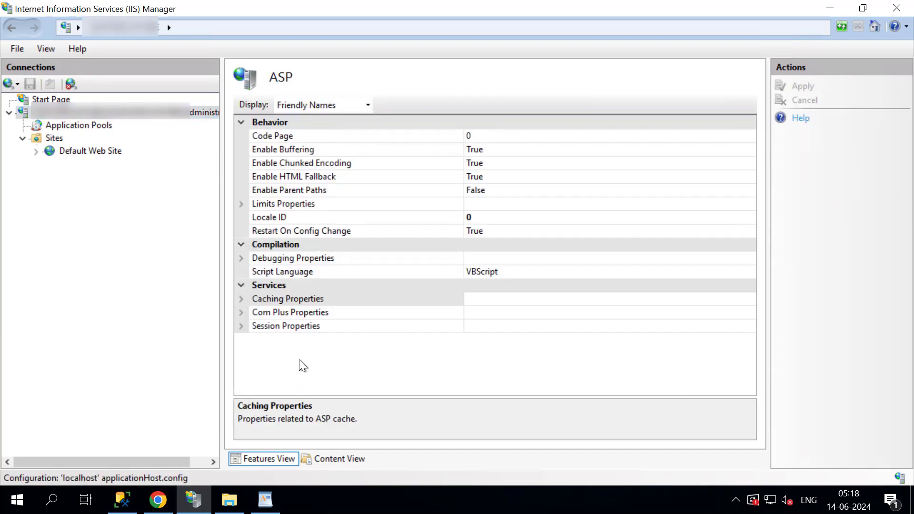
{"action": "left_click", "coordinate": [241, 203]}
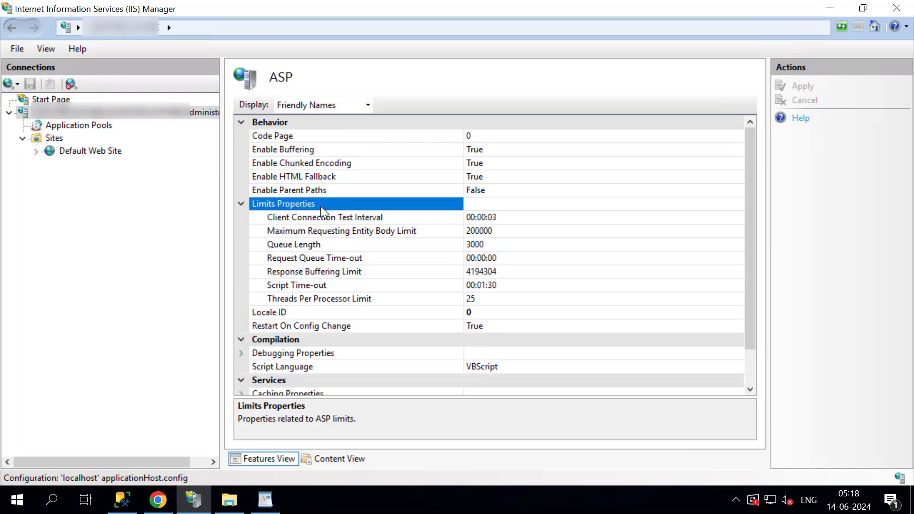
Set the server's ASP Threads Per Processor Limit to 30 and apply the change
{"action": "left_click", "coordinate": [348, 298]}
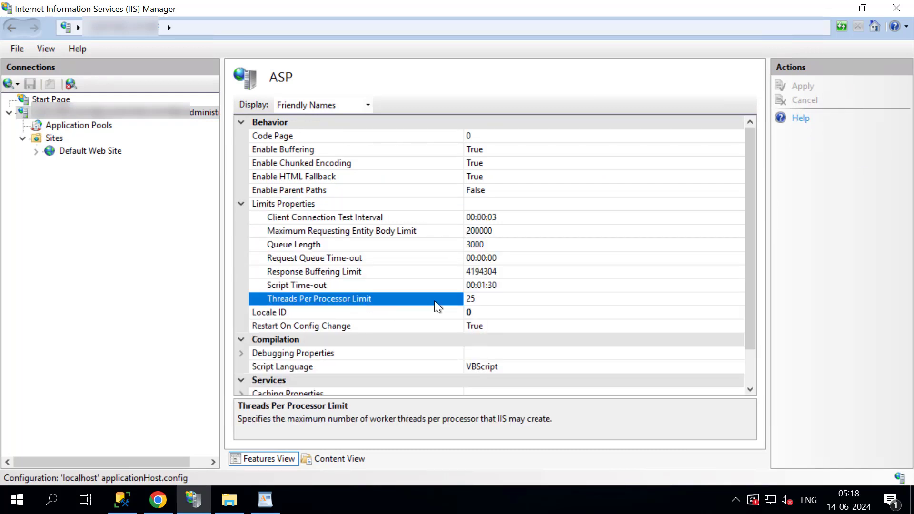
{"action": "left_click", "coordinate": [488, 297]}
{"action": "key", "text": "Down"}
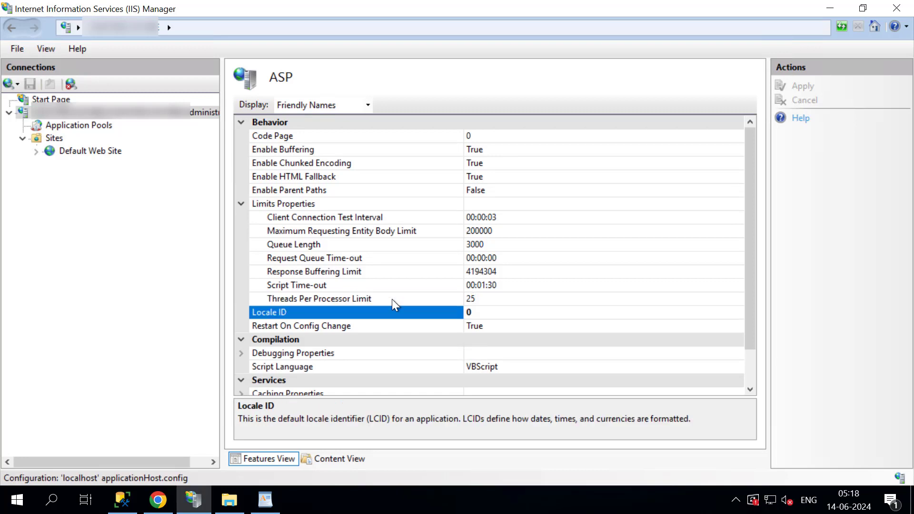
{"action": "left_click", "coordinate": [472, 298]}
{"action": "left_click", "coordinate": [495, 285]}
{"action": "left_click", "coordinate": [485, 299]}
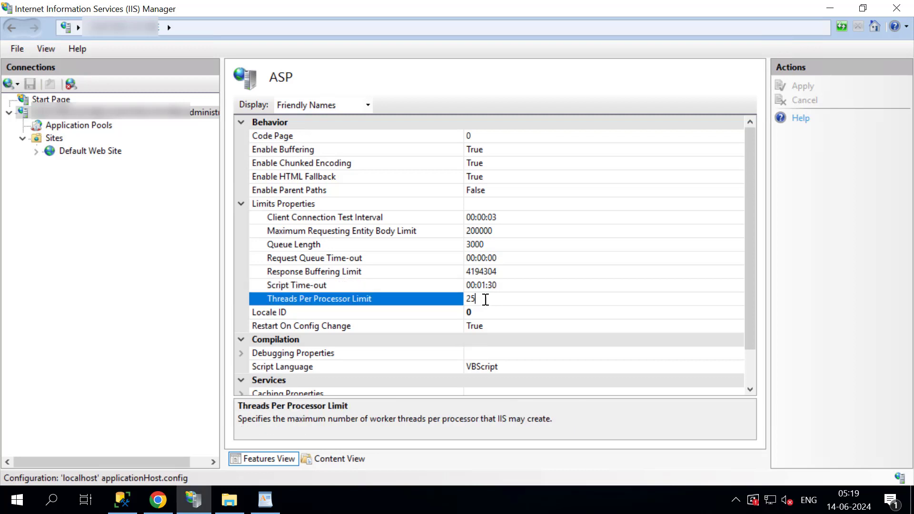
{"action": "key", "text": "BackSpace"}
{"action": "key", "text": "BackSpace"}
{"action": "type", "text": "30"}
{"action": "left_click", "coordinate": [521, 284]}
{"action": "left_click", "coordinate": [802, 87]}
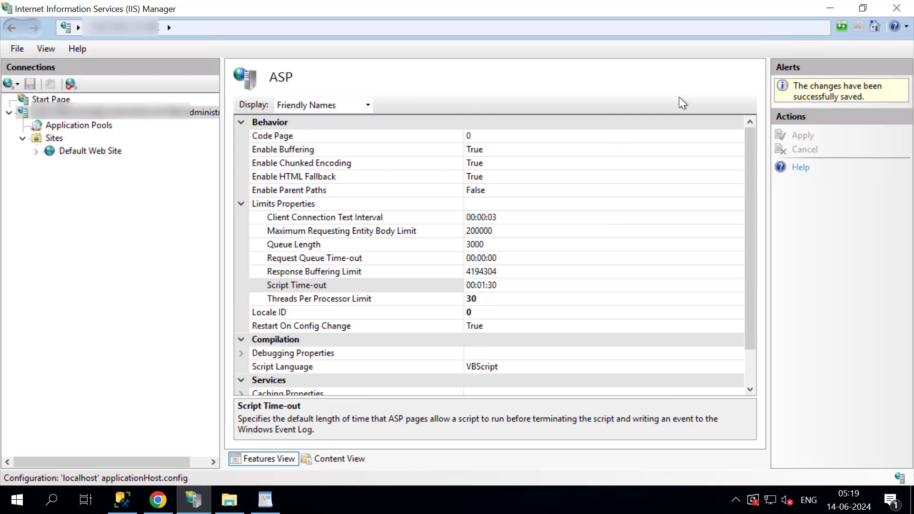
Minimize IIS Manager and open the %WINDIR%\Microsoft.NET\Framework\v4.0.30319 folder through the Run dialog
{"action": "left_click", "coordinate": [834, 12]}
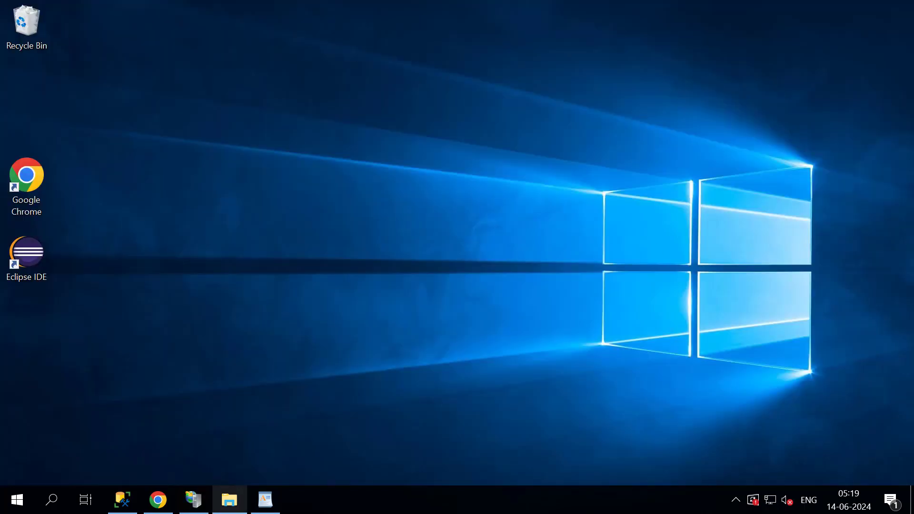
{"action": "left_click", "coordinate": [17, 501]}
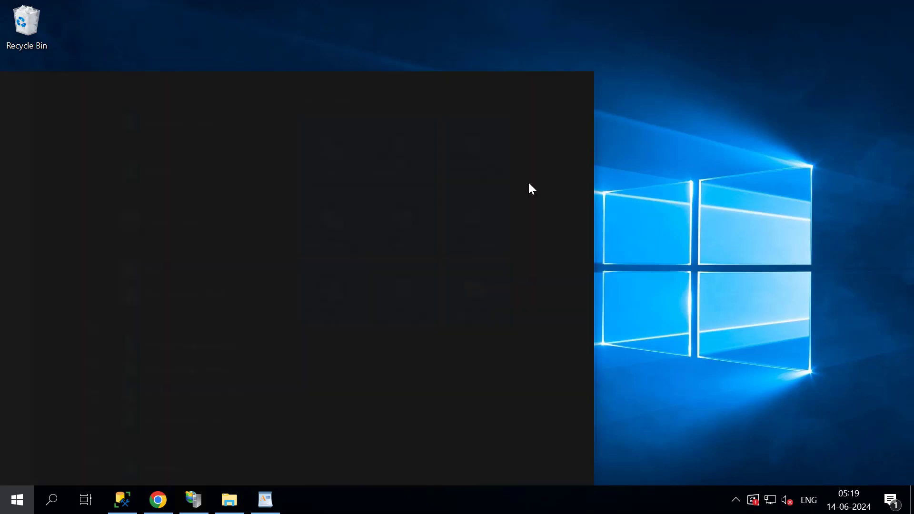
{"action": "type", "text": "run"}
{"action": "key", "text": "Return"}
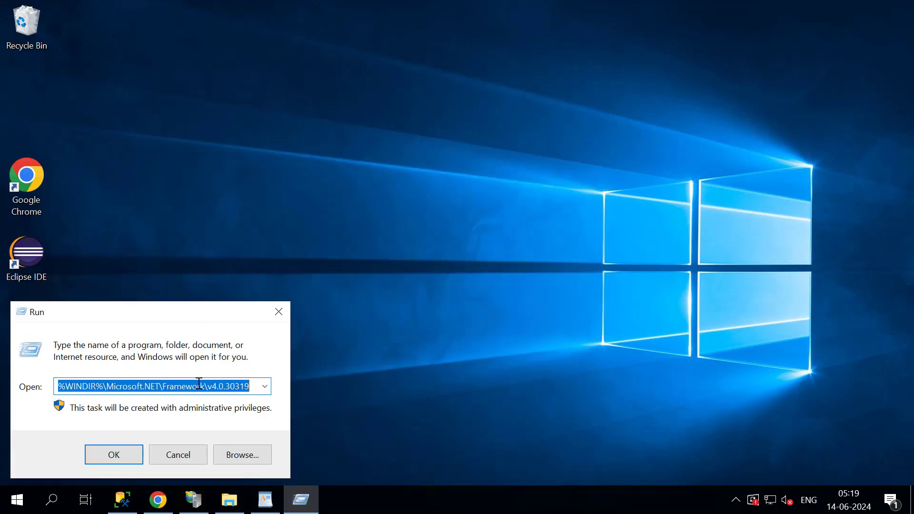
{"action": "key", "text": "alt+Tab"}
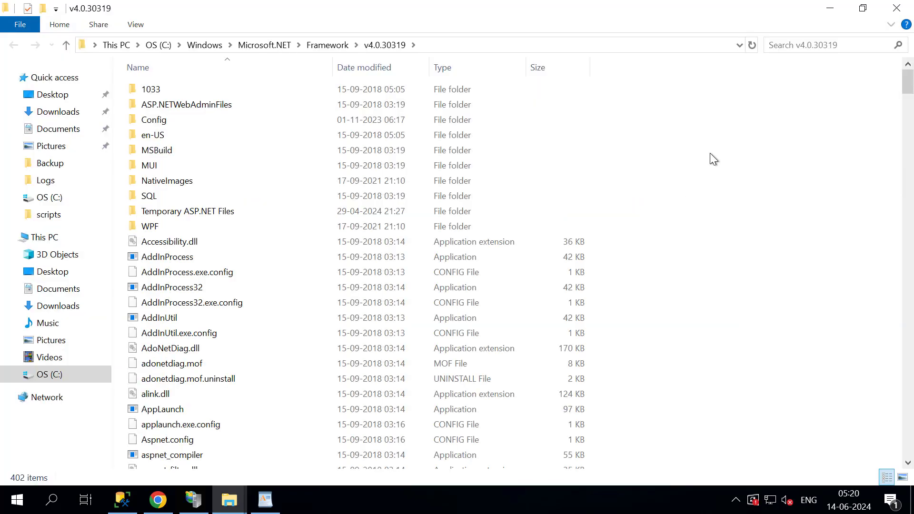
Open Aspnet.config from the v4.0.30319 folder in Notepad++
{"action": "scroll", "coordinate": [223, 346], "scroll_direction": "down", "scroll_amount": 4}
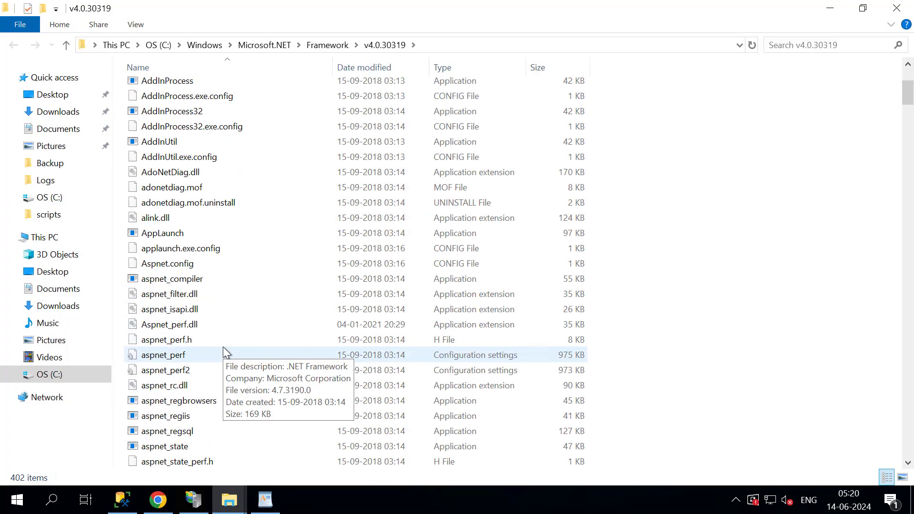
{"action": "left_click", "coordinate": [181, 263]}
{"action": "right_click", "coordinate": [180, 264]}
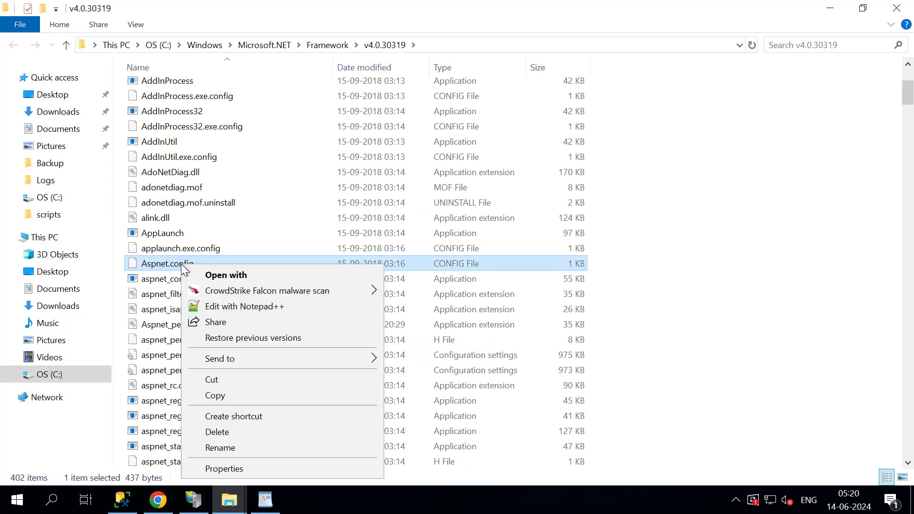
{"action": "left_click", "coordinate": [261, 309]}
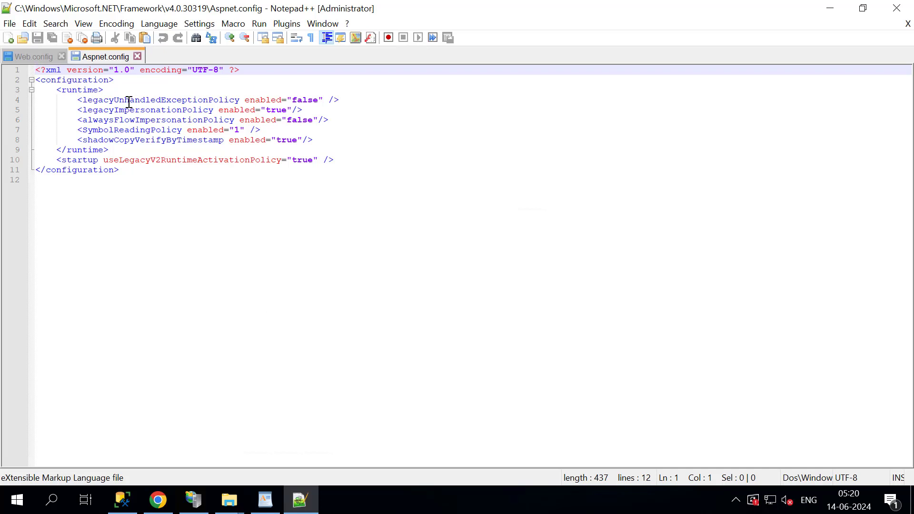
Set the enabled attribute of legacyUnhandledExceptionPolicy to "true" in Aspnet.config, save the file and close the editor
{"action": "left_click", "coordinate": [88, 100]}
{"action": "left_click_drag", "start_coordinate": [88, 101], "coordinate": [354, 95]}
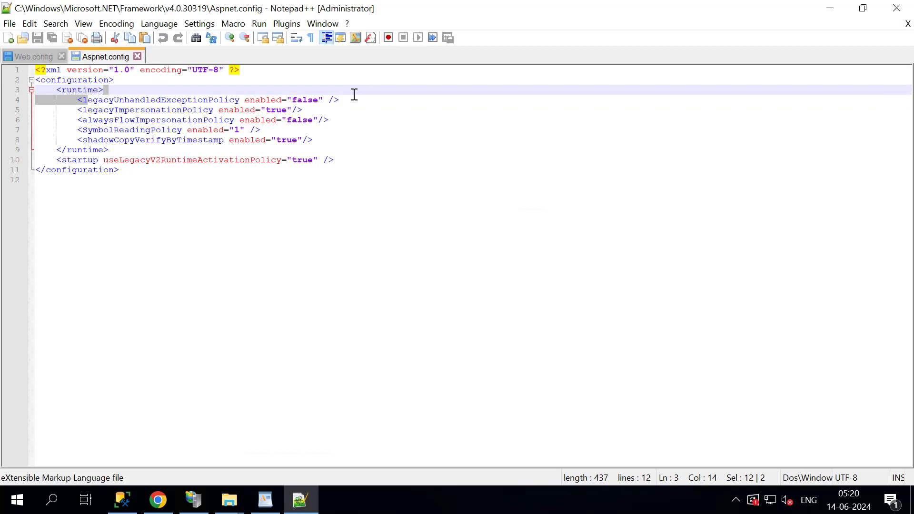
{"action": "left_click", "coordinate": [318, 101]}
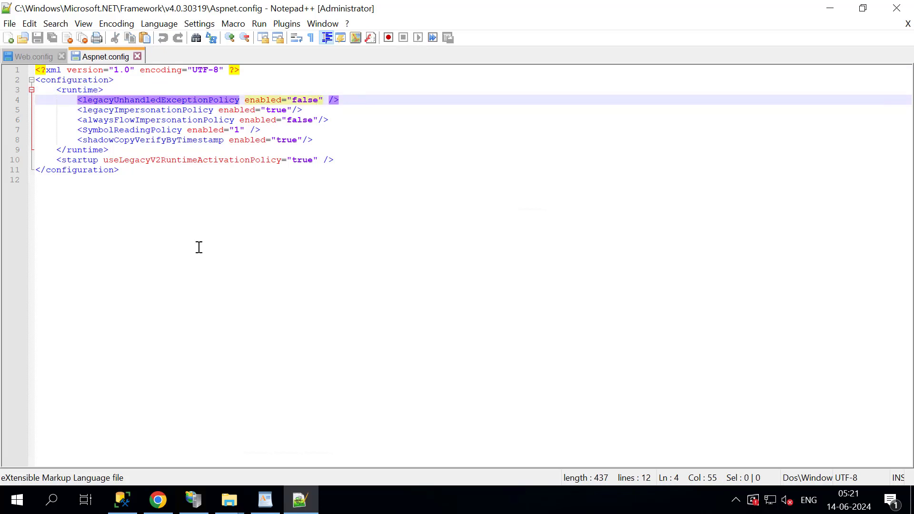
{"action": "key", "text": "BackSpace"}
{"action": "key", "text": "BackSpace"}
{"action": "key", "text": "BackSpace"}
{"action": "key", "text": "BackSpace"}
{"action": "key", "text": "BackSpace"}
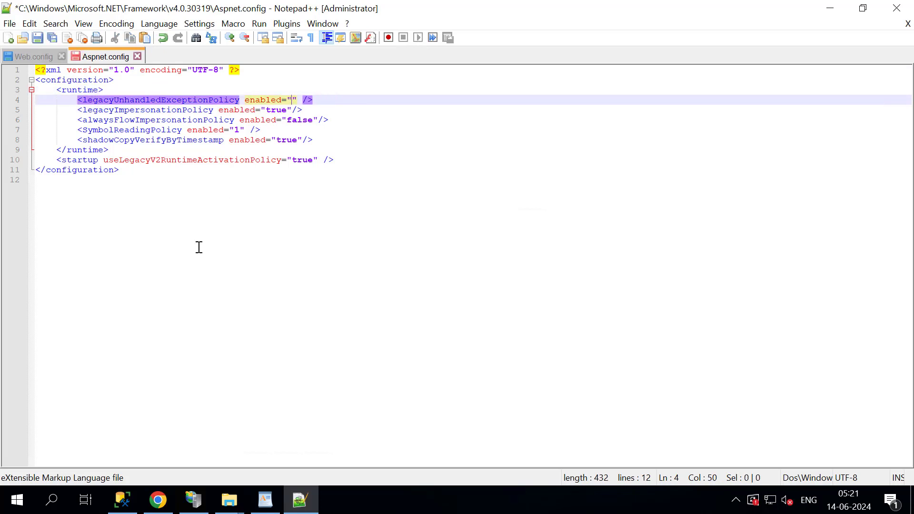
{"action": "type", "text": "T"}
{"action": "key", "text": "BackSpace"}
{"action": "type", "text": "true"}
{"action": "left_click", "coordinate": [199, 247]}
{"action": "left_click", "coordinate": [9, 23]}
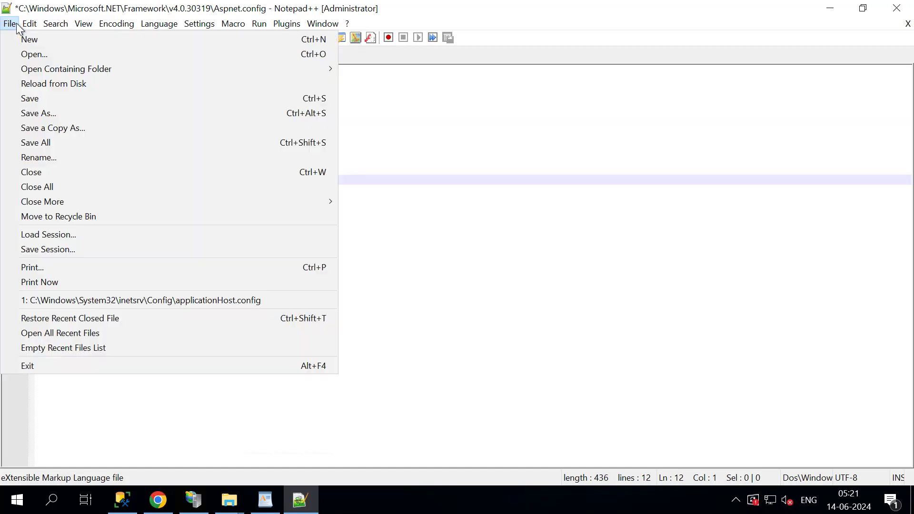
{"action": "left_click", "coordinate": [21, 98]}
{"action": "left_click", "coordinate": [897, 9]}
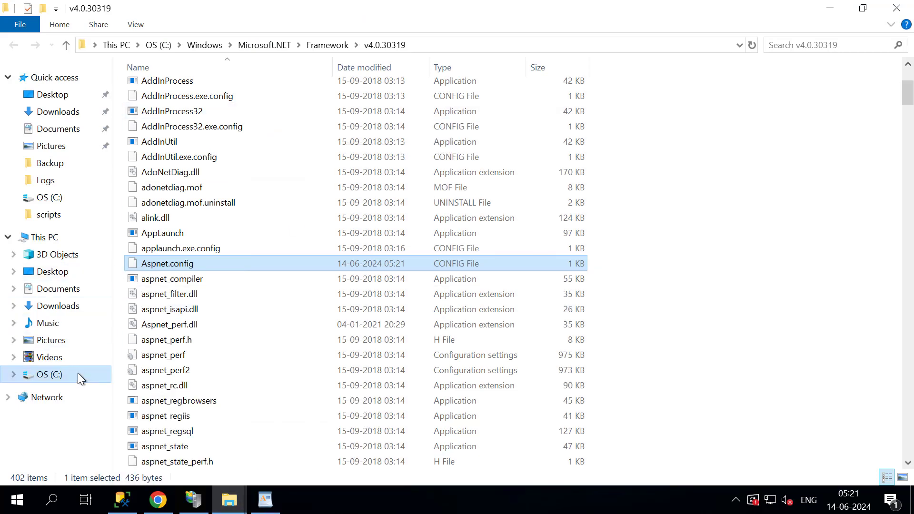
Open Web.config from C:\Program Files (x86)\BMC\Track-It!\Application Server in Notepad++
{"action": "left_click", "coordinate": [165, 46]}
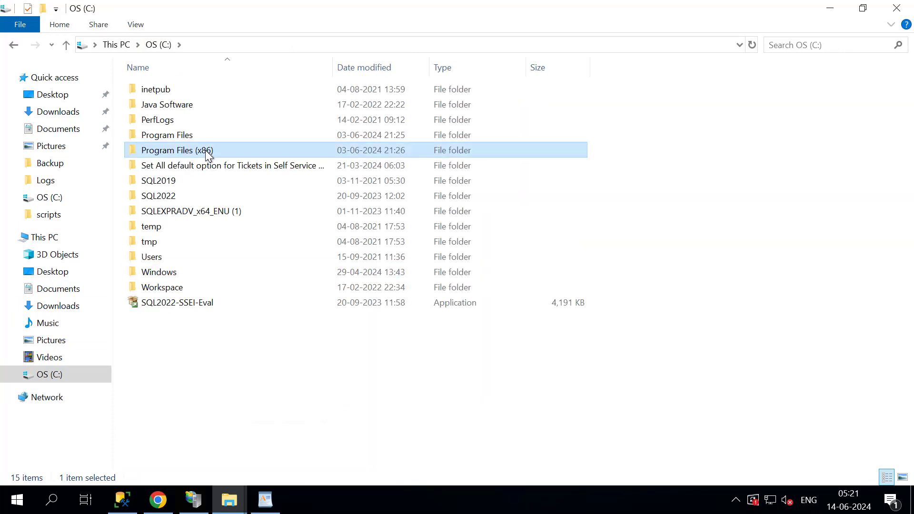
{"action": "double_click", "coordinate": [207, 152]}
{"action": "double_click", "coordinate": [158, 89]}
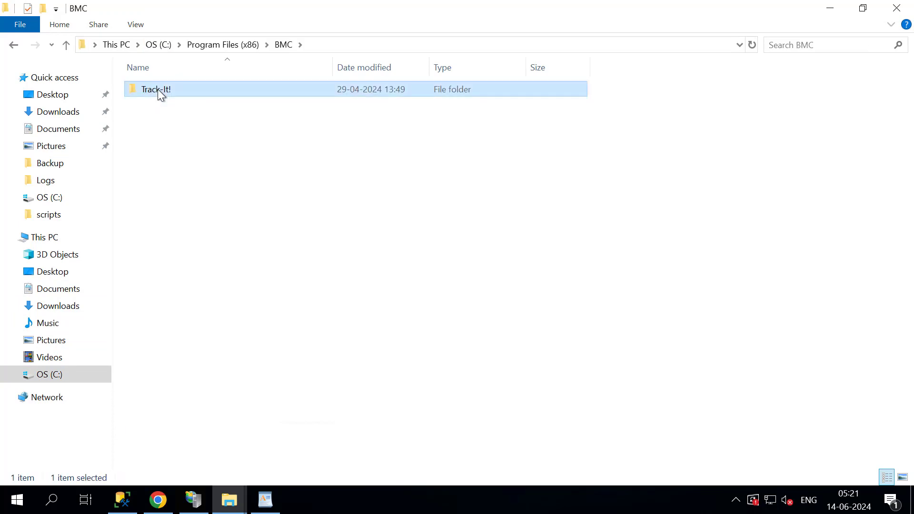
{"action": "double_click", "coordinate": [158, 90]}
{"action": "double_click", "coordinate": [181, 90]}
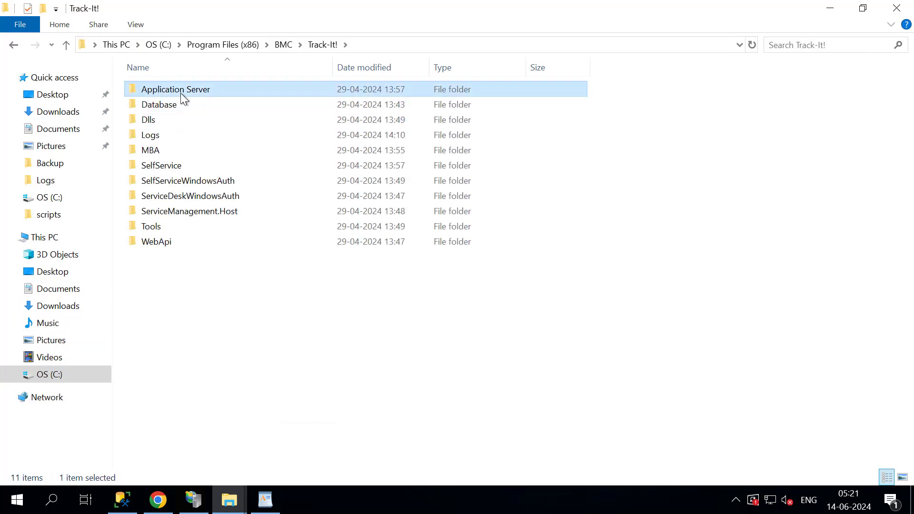
{"action": "left_click", "coordinate": [162, 228]}
{"action": "right_click", "coordinate": [160, 229]}
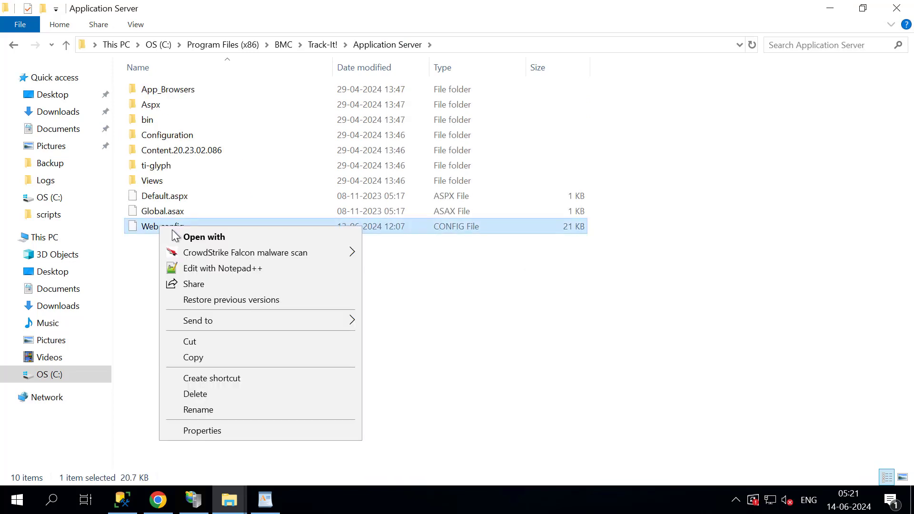
{"action": "left_click", "coordinate": [227, 270]}
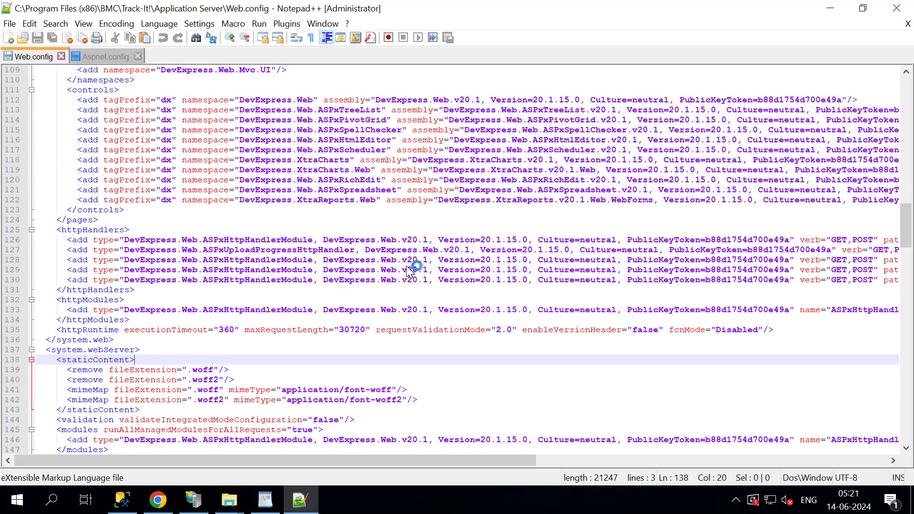
Check the fcnMode attribute of the httpRuntime element in Web.config's system.web section and exit the editor
{"action": "scroll", "coordinate": [307, 326], "scroll_direction": "down", "scroll_amount": 11}
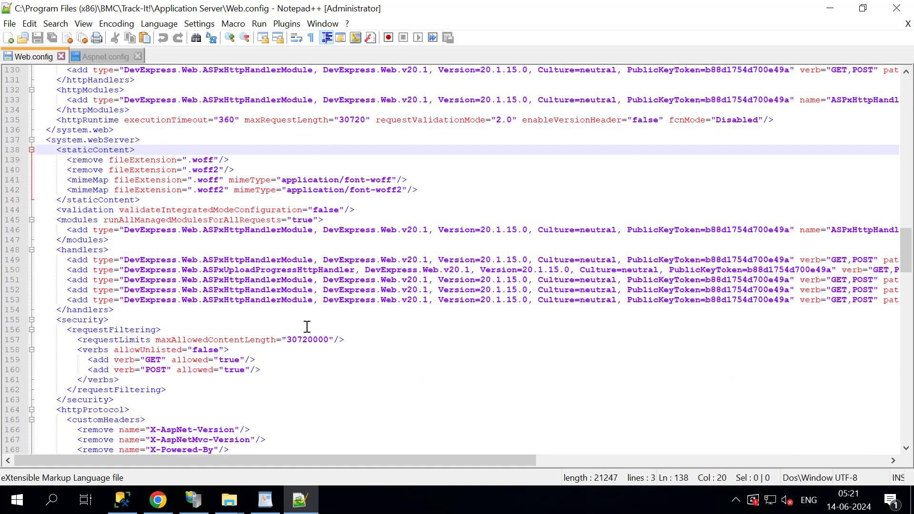
{"action": "scroll", "coordinate": [307, 327], "scroll_direction": "up", "scroll_amount": 6}
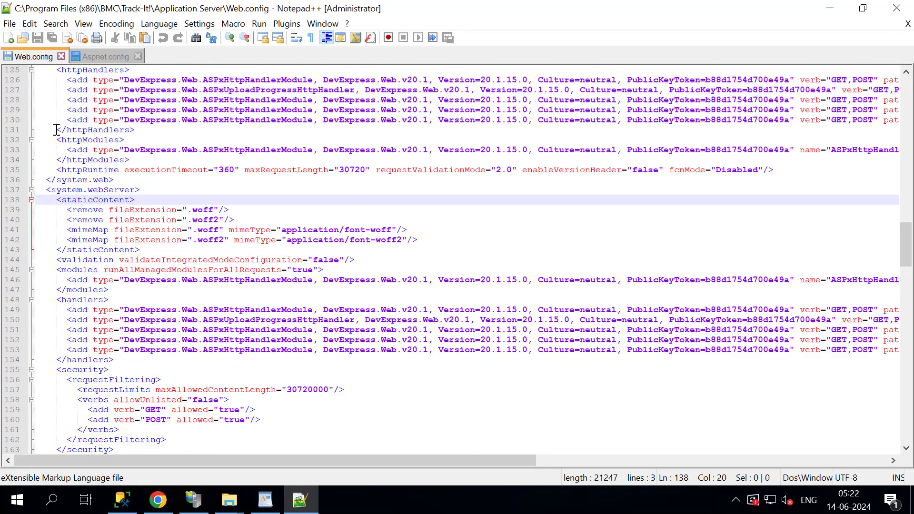
{"action": "left_click_drag", "start_coordinate": [56, 129], "coordinate": [67, 129]}
{"action": "left_click_drag", "start_coordinate": [131, 153], "coordinate": [196, 185]}
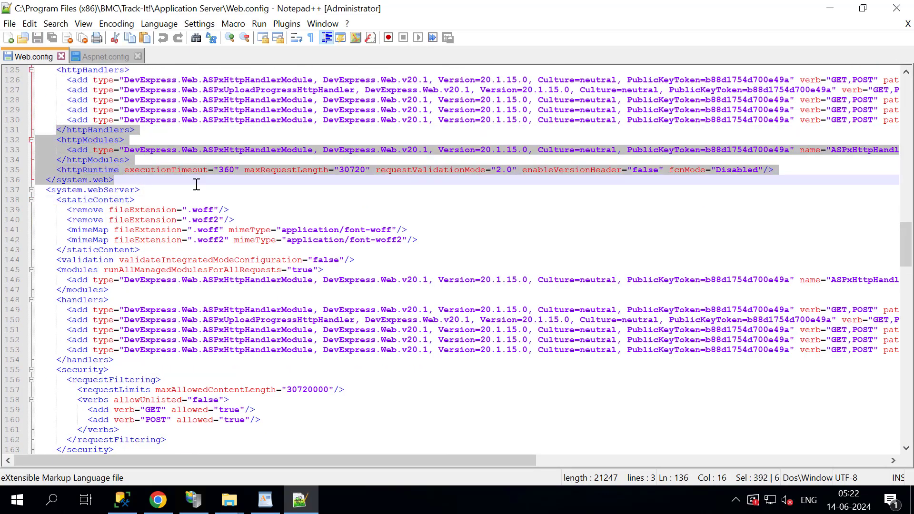
{"action": "left_click", "coordinate": [202, 185]}
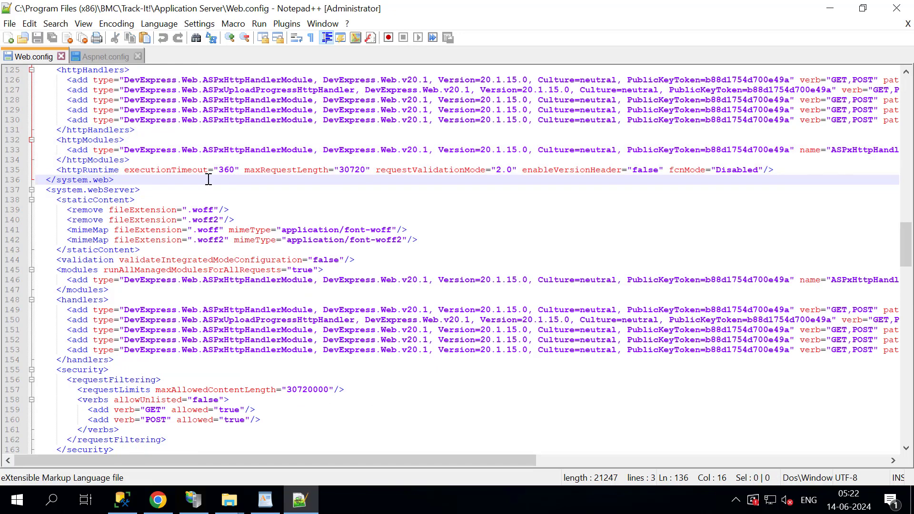
{"action": "double_click", "coordinate": [718, 174]}
{"action": "left_click", "coordinate": [598, 259]}
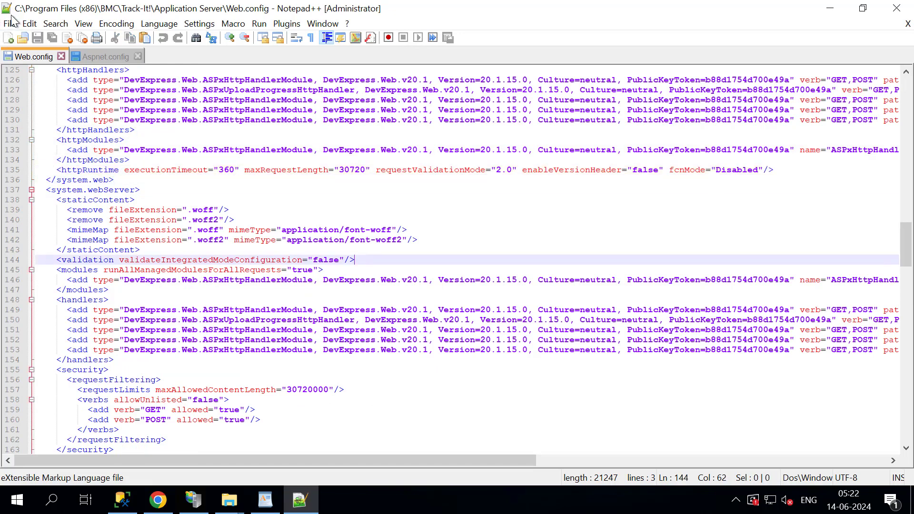
{"action": "left_click", "coordinate": [10, 24]}
{"action": "left_click", "coordinate": [238, 365]}
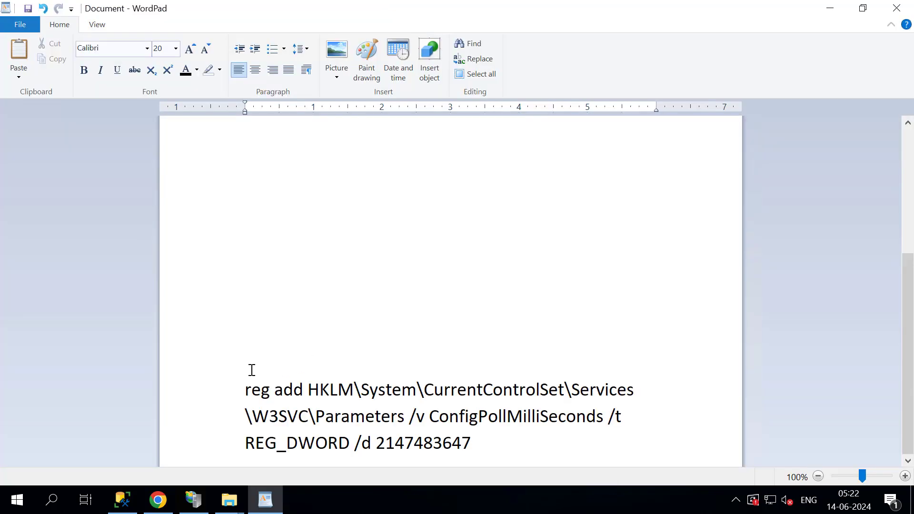
{"action": "scroll", "coordinate": [252, 370], "scroll_direction": "down", "scroll_amount": 2}
{"action": "scroll", "coordinate": [251, 371], "scroll_direction": "down", "scroll_amount": 2}
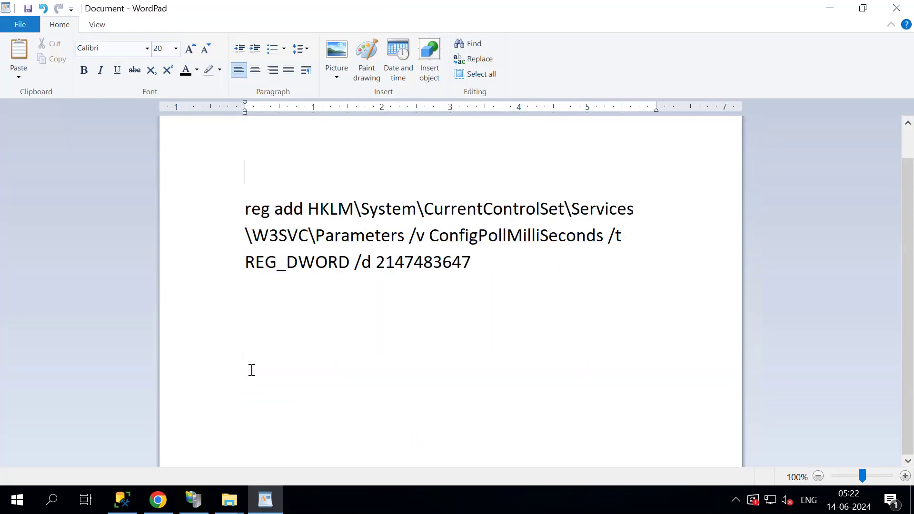
{"action": "left_click", "coordinate": [17, 500]}
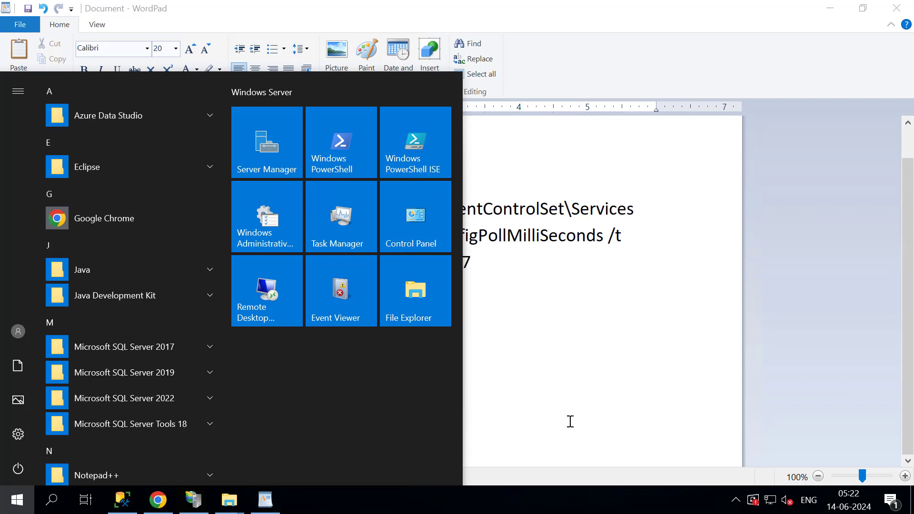
{"action": "type", "text": "coo"}
{"action": "right_click", "coordinate": [135, 153]}
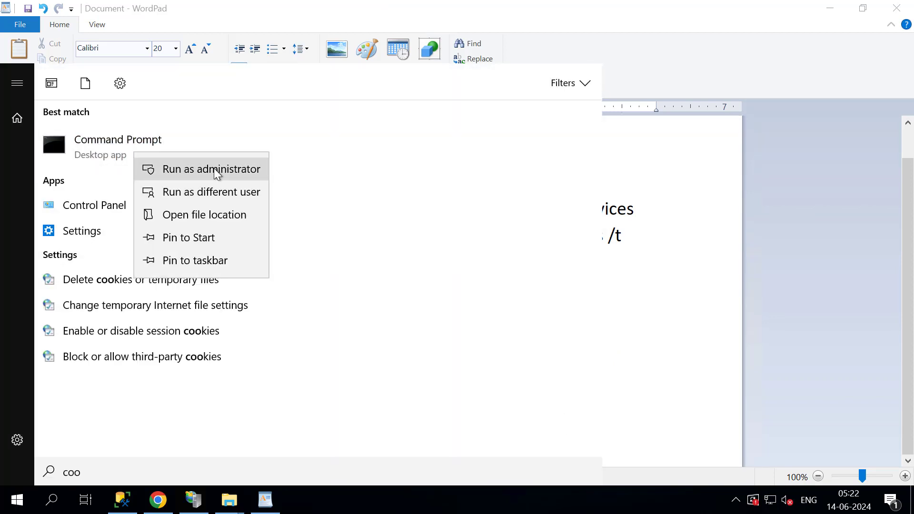
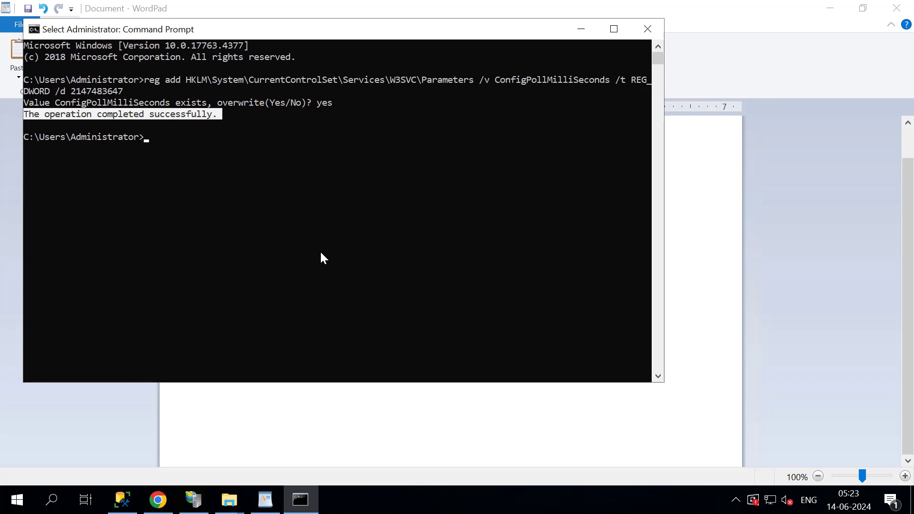
{"action": "left_click", "coordinate": [581, 29]}
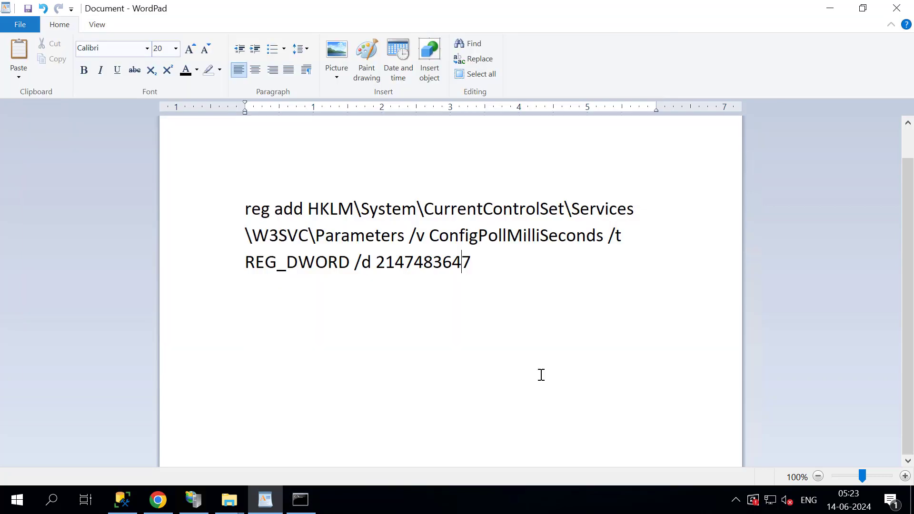